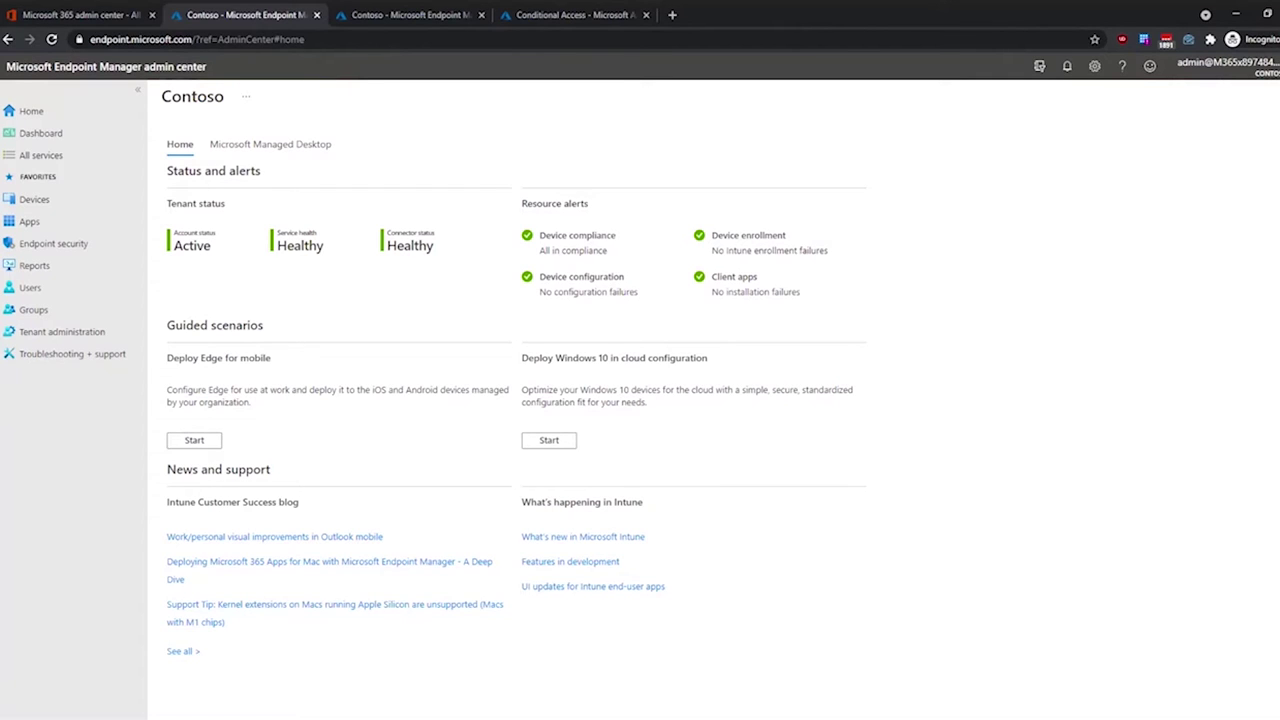
# View the noncompliant devices report, and open the Automatic Enrollment configuration for Windows devices.
pyautogui.moveTo(608, 241); pyautogui.dragTo(526, 240)
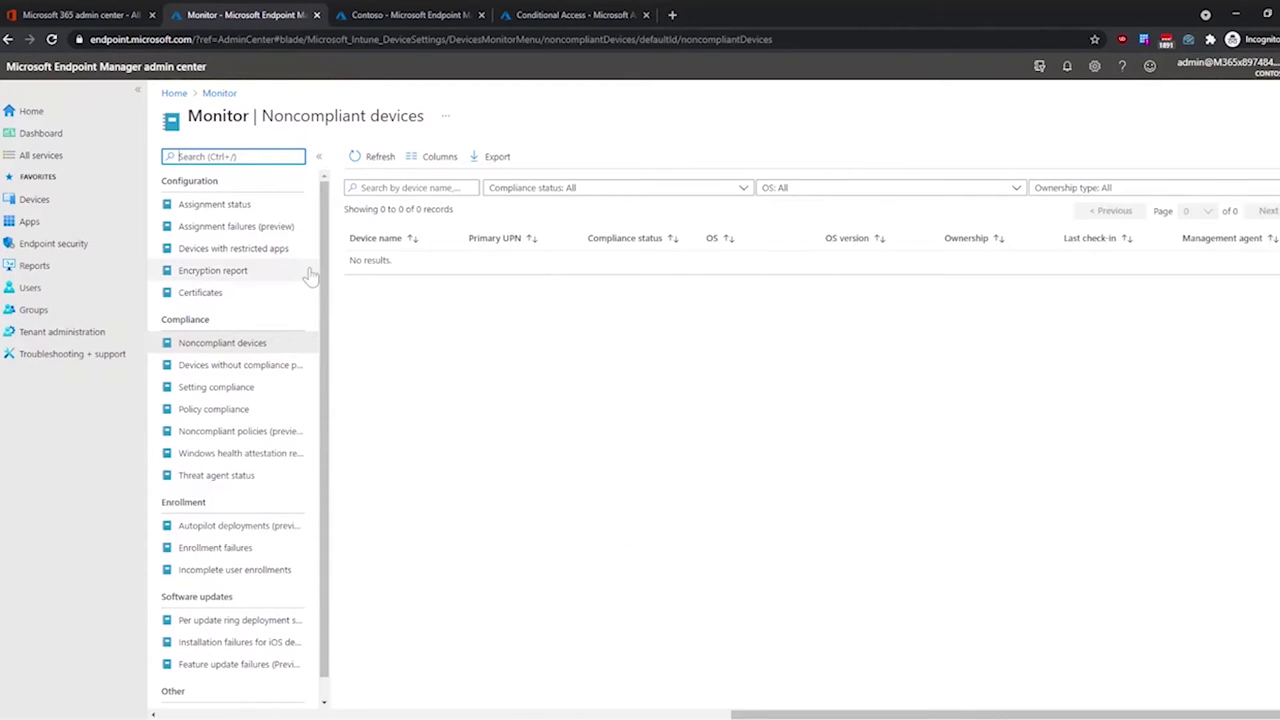
pyautogui.click(32, 200)
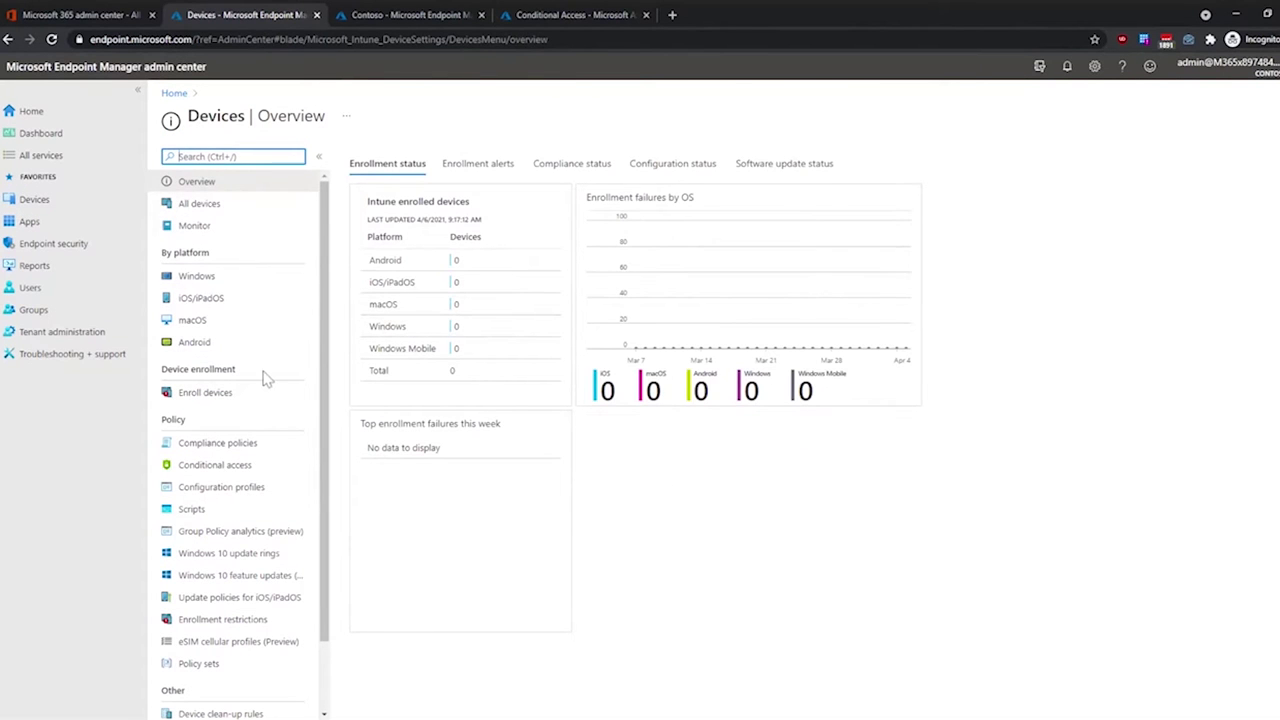
pyautogui.click(222, 392)
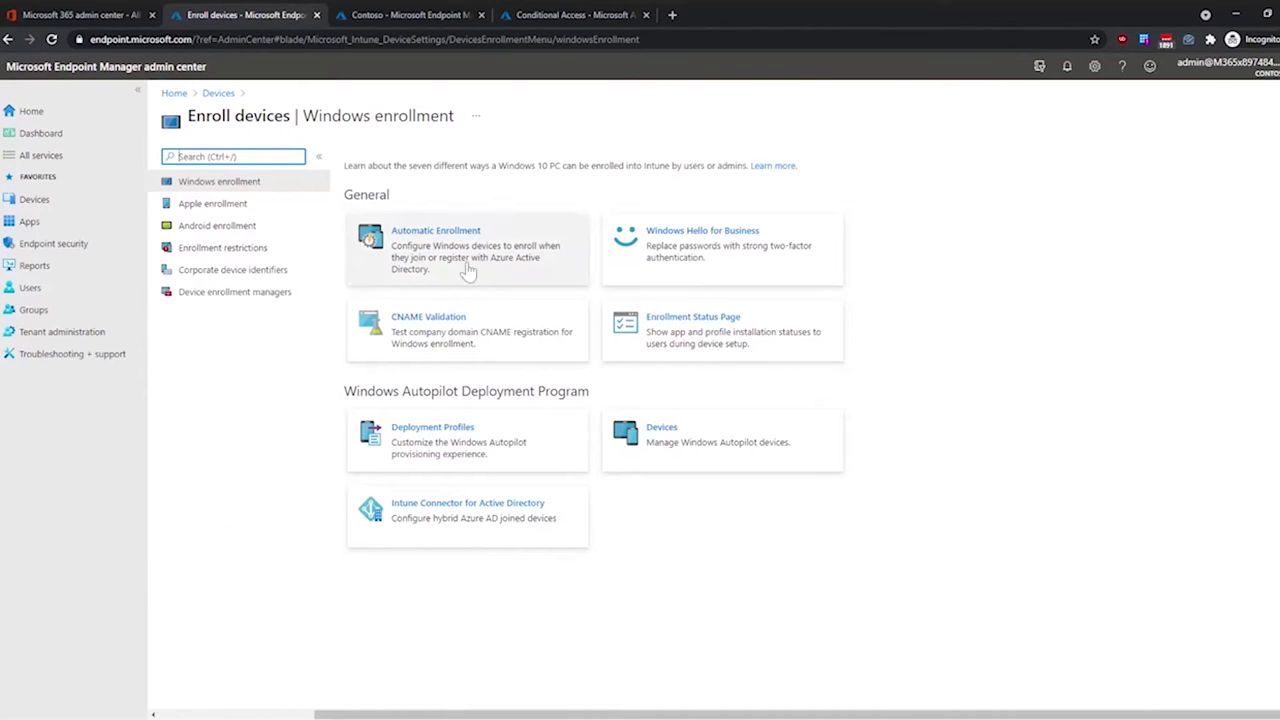
pyautogui.click(447, 258)
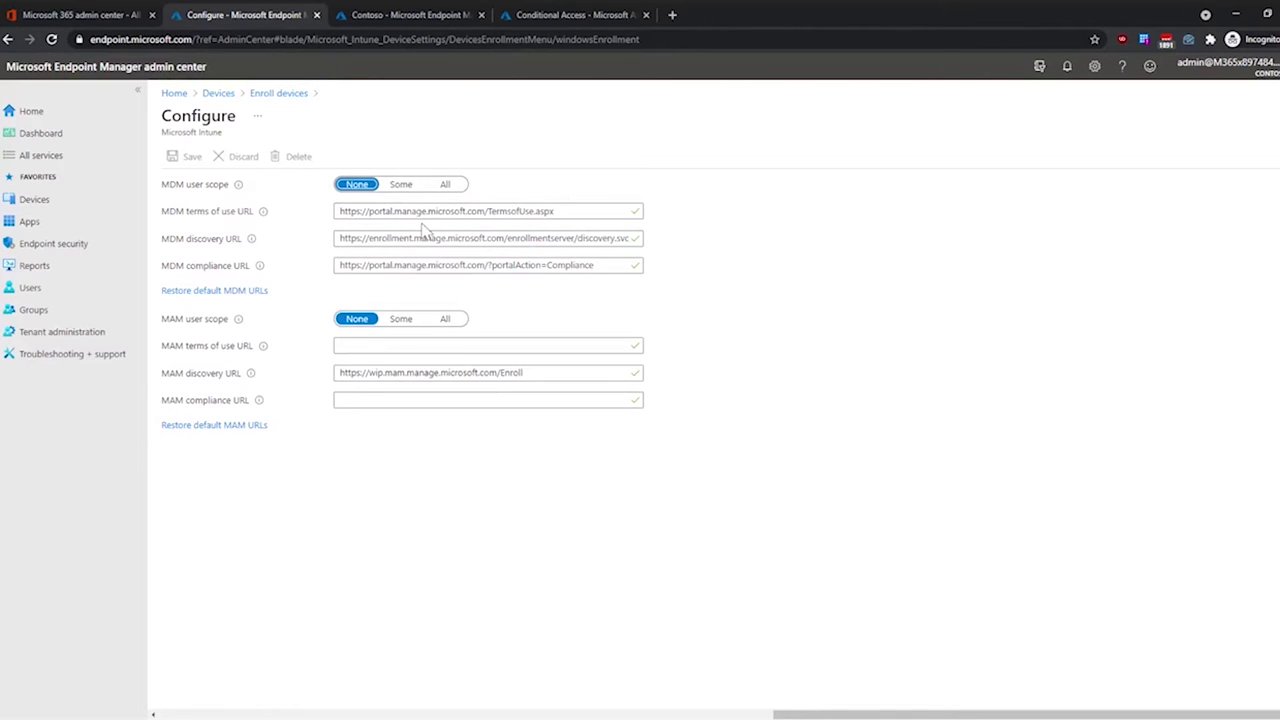
# Set both the MDM user scope and the MAM user scope to Some in the automatic enrollment configuration.
pyautogui.moveTo(168, 186); pyautogui.dragTo(208, 190)
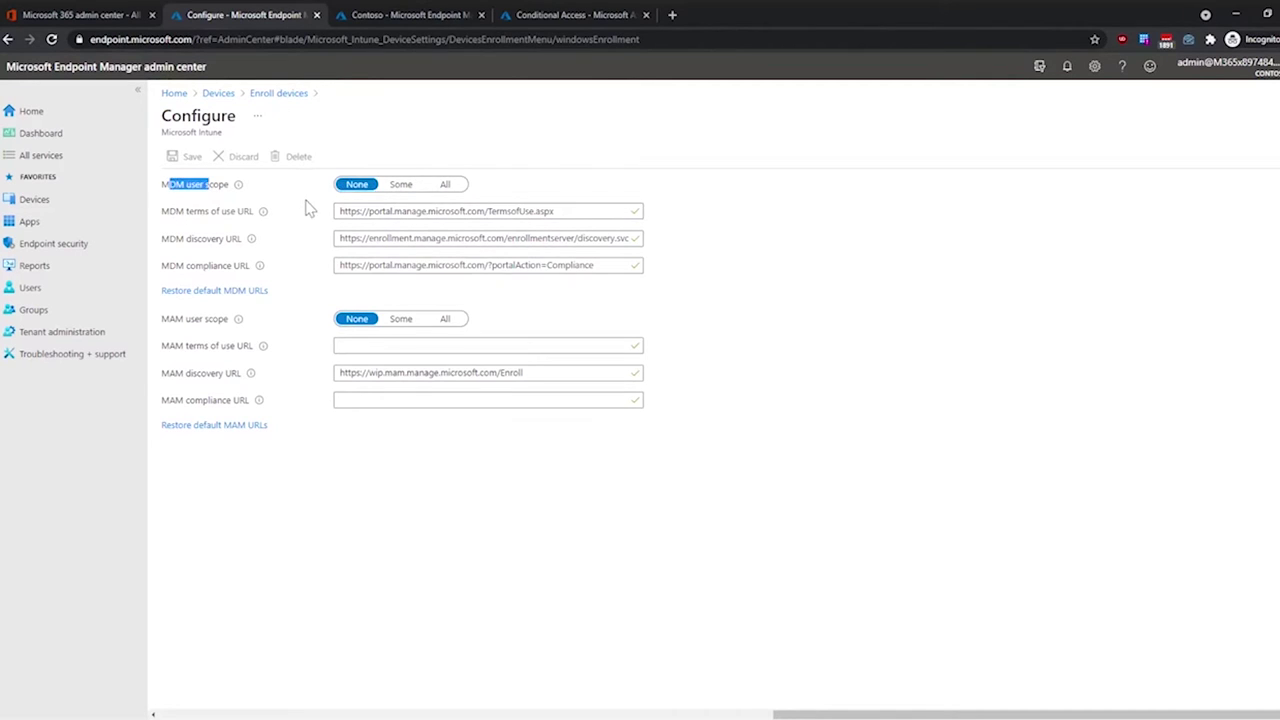
pyautogui.click(171, 191)
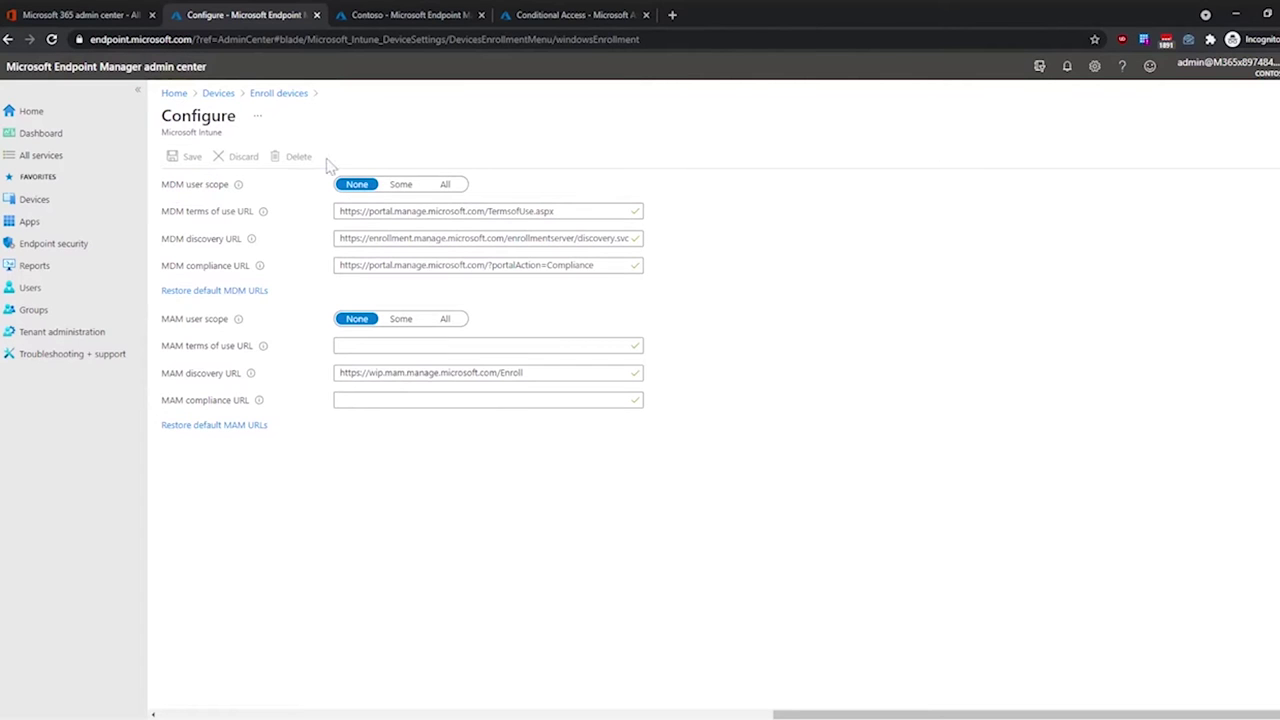
pyautogui.click(401, 184)
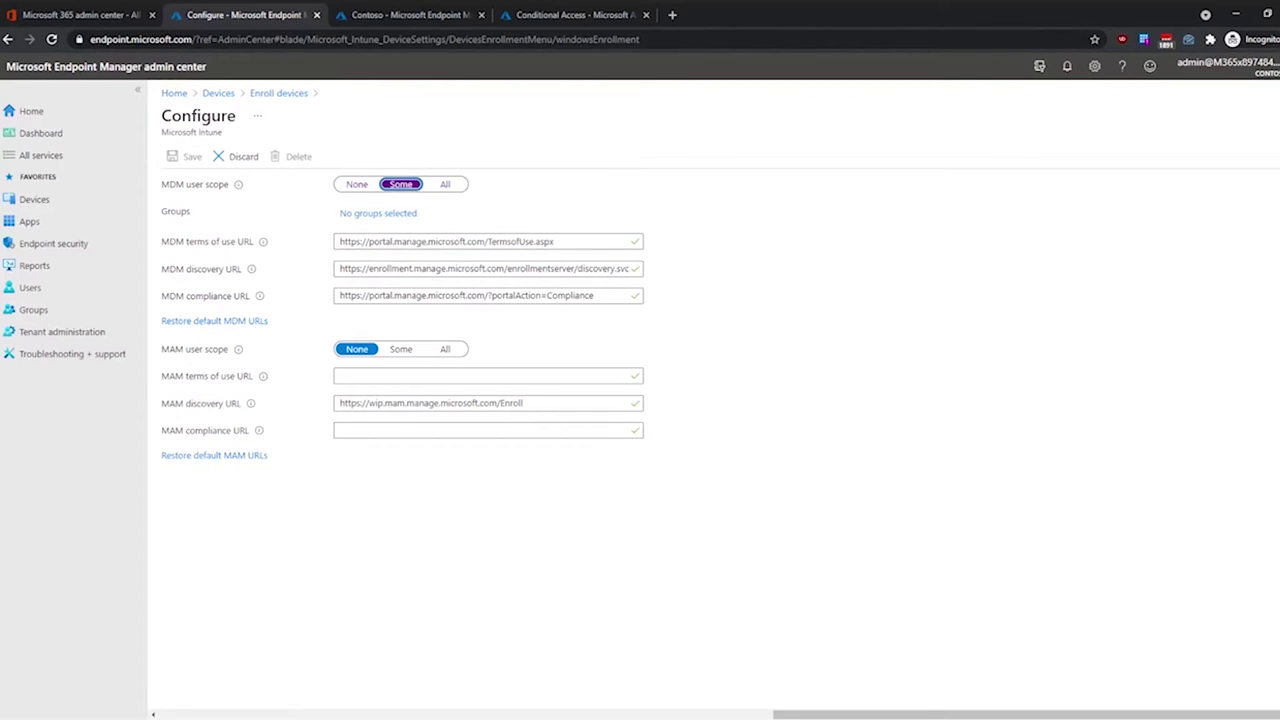
pyautogui.moveTo(229, 350); pyautogui.dragTo(169, 358)
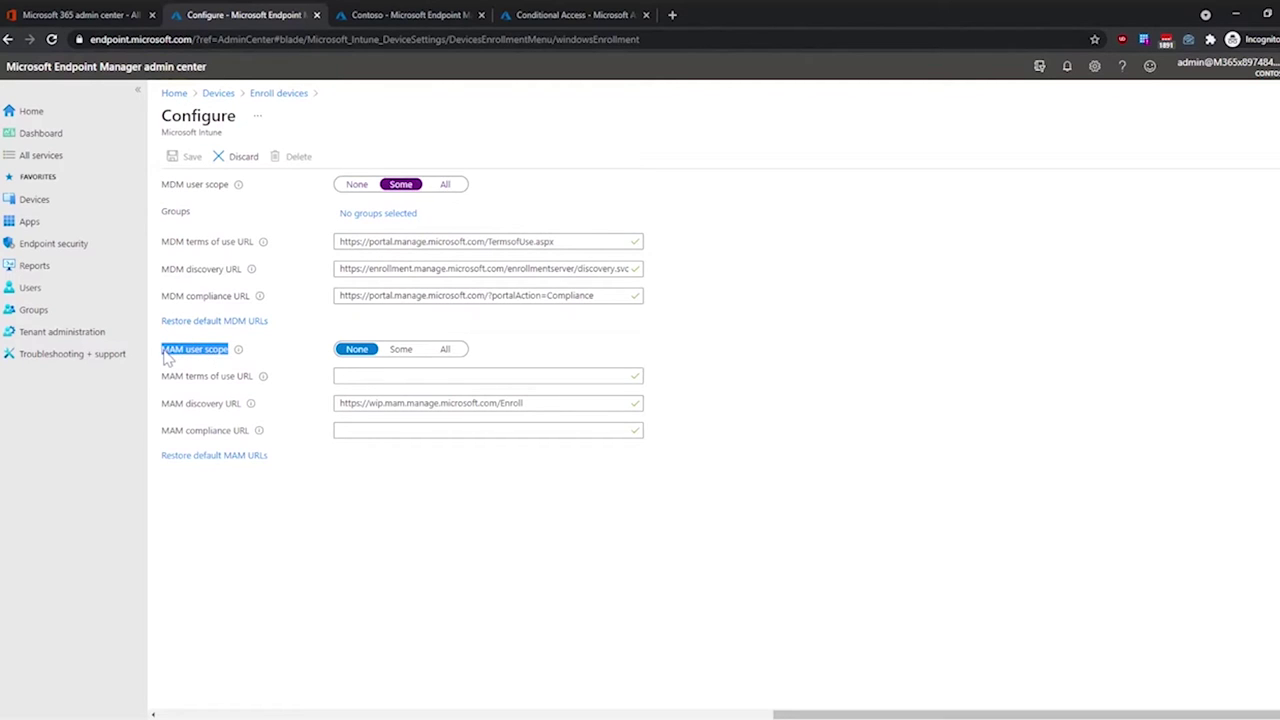
pyautogui.click(180, 360)
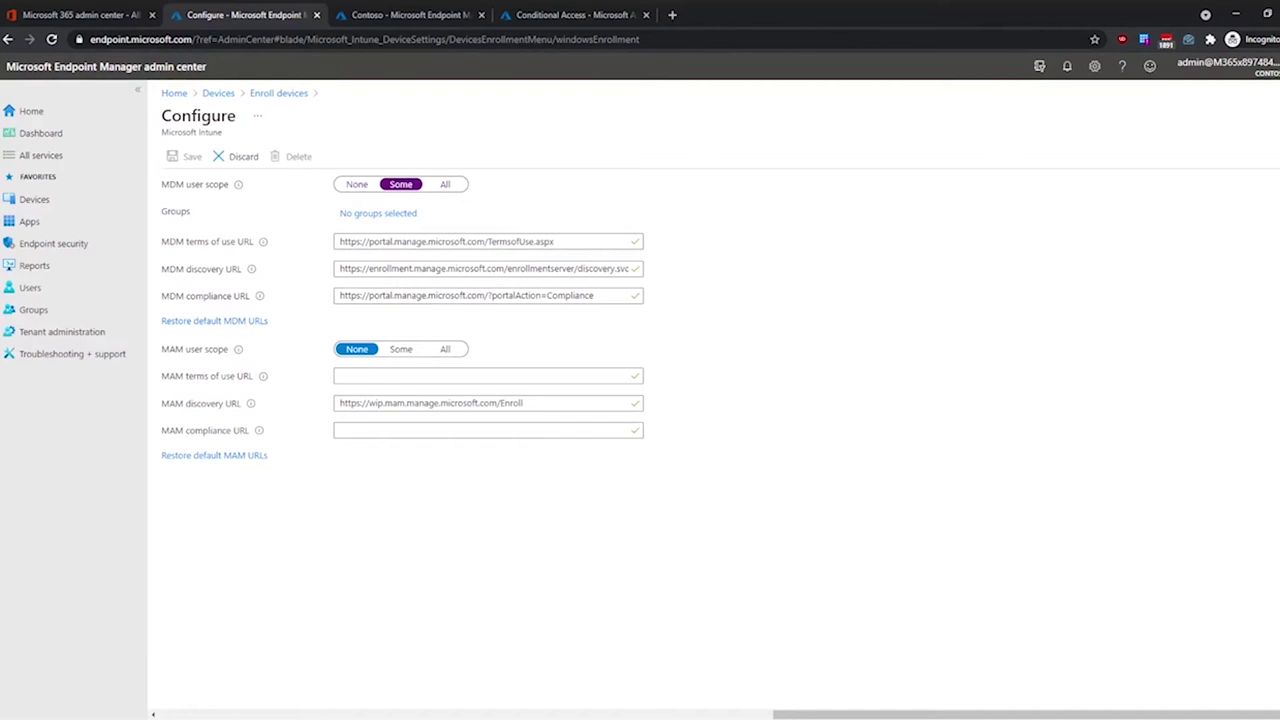
pyautogui.click(401, 349)
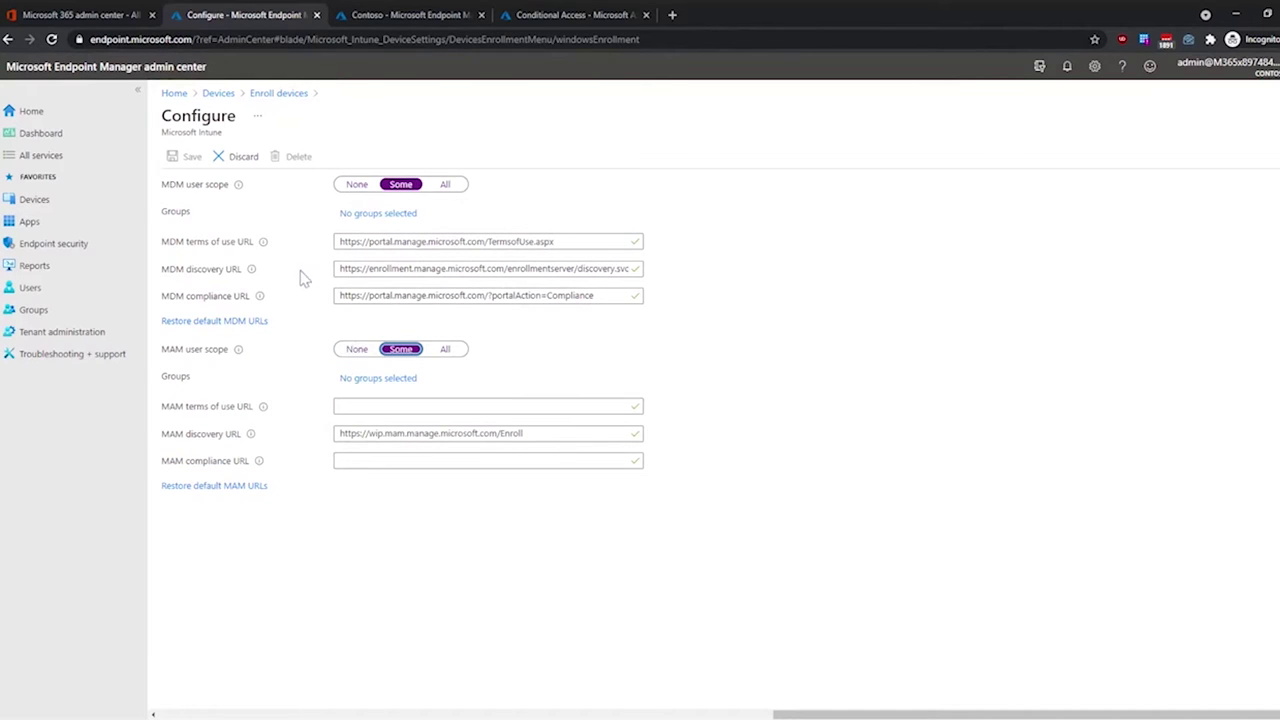
# Discard the unsaved automatic enrollment edits and return to the Devices overview.
pyautogui.click(278, 93)
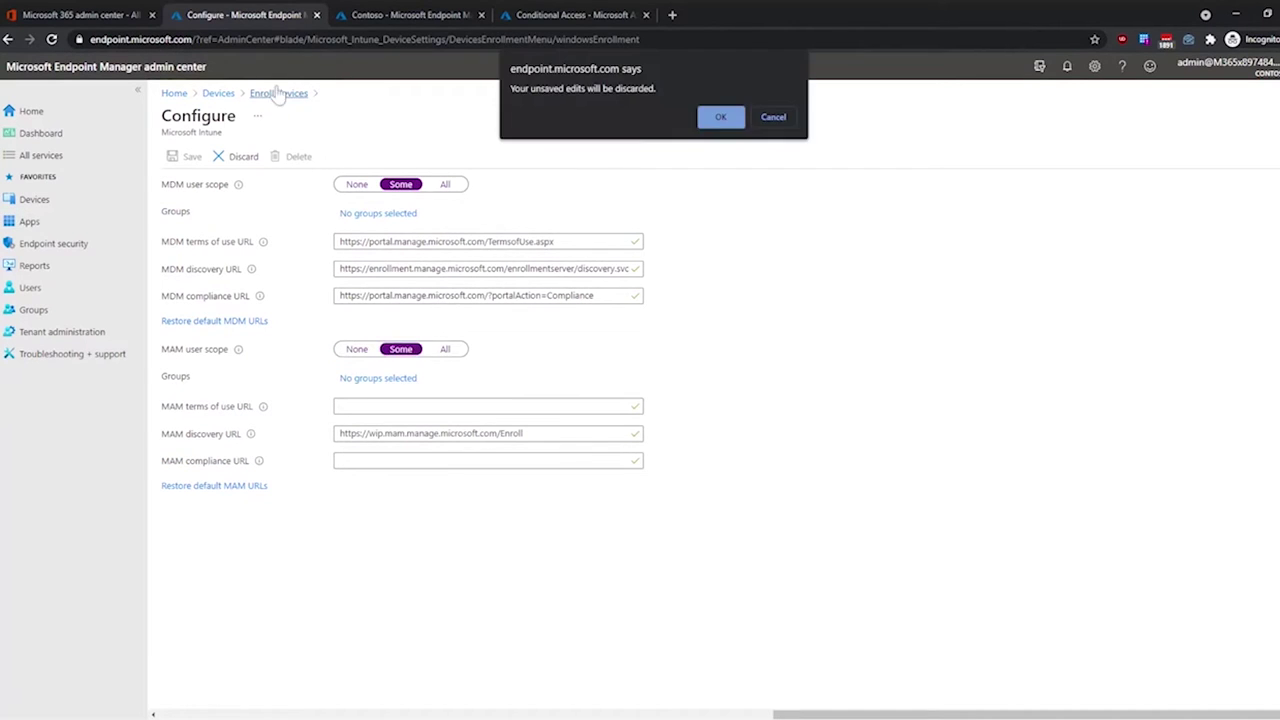
pyautogui.click(768, 120)
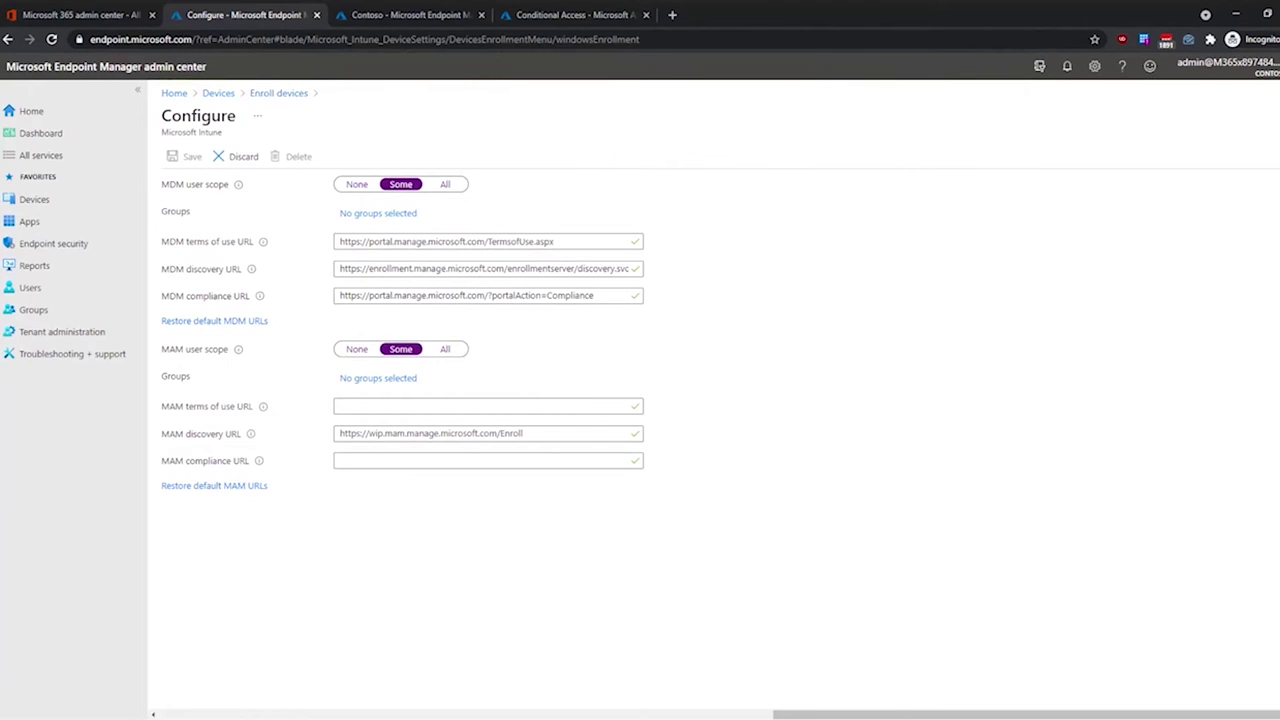
pyautogui.click(217, 96)
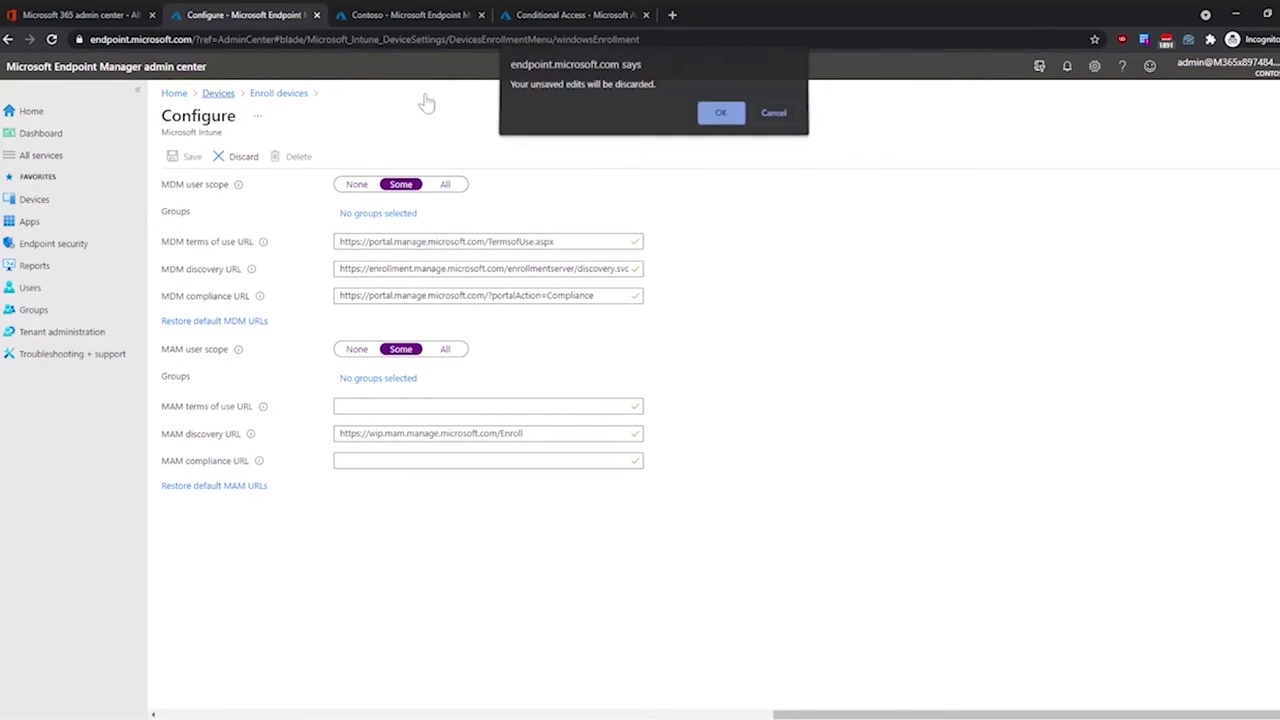
pyautogui.click(736, 126)
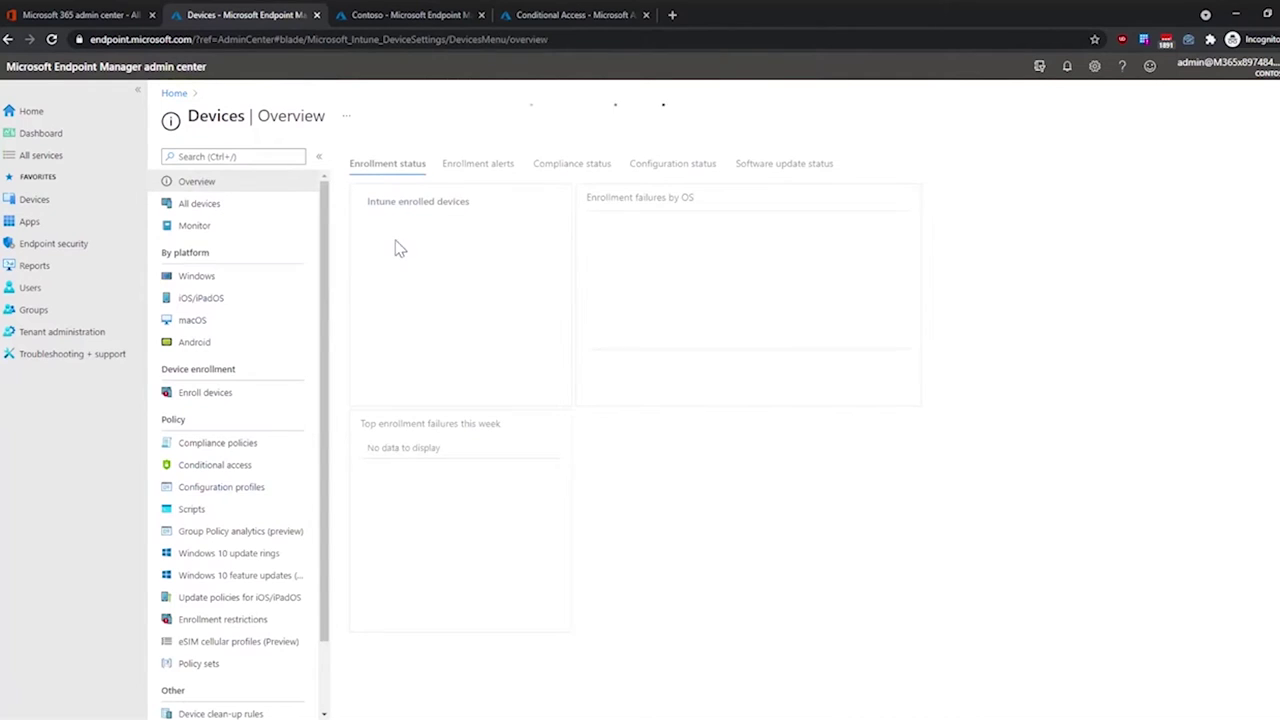
# Open the properties of the Contoso MDM Compliance Policy for iOS among the device compliance policies.
pyautogui.scroll(-3, 268, 413)
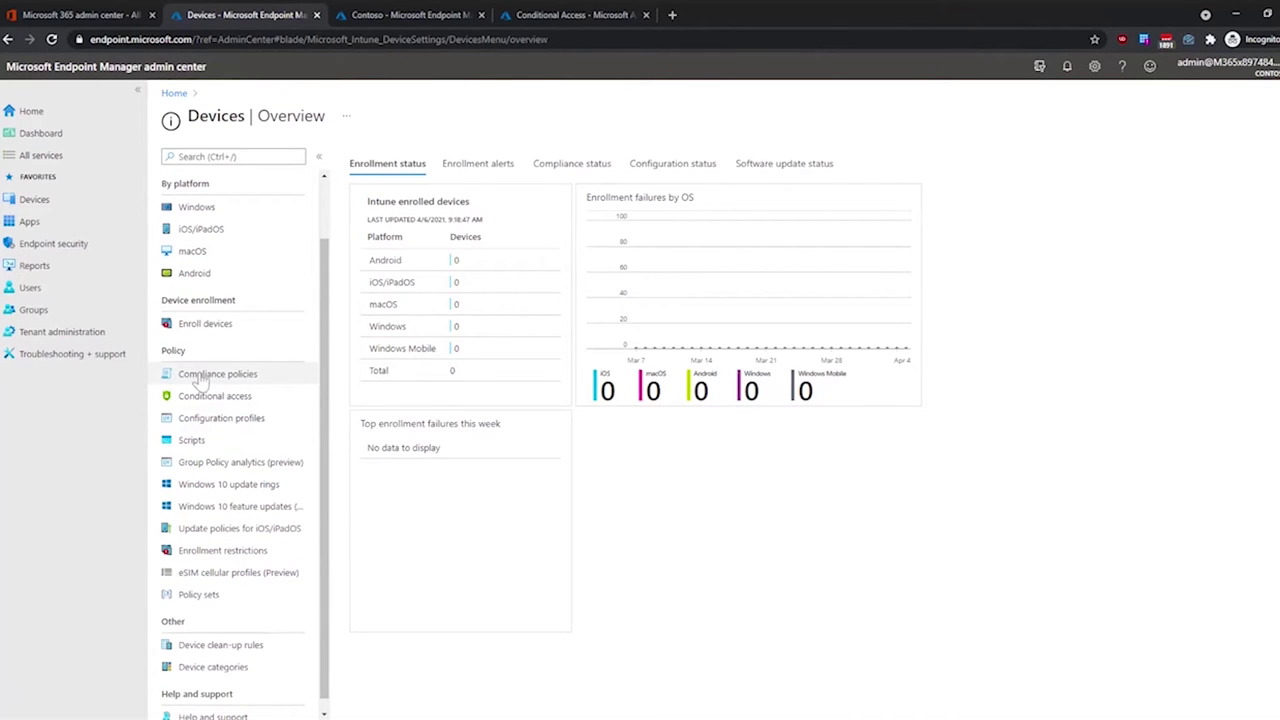
pyautogui.click(200, 376)
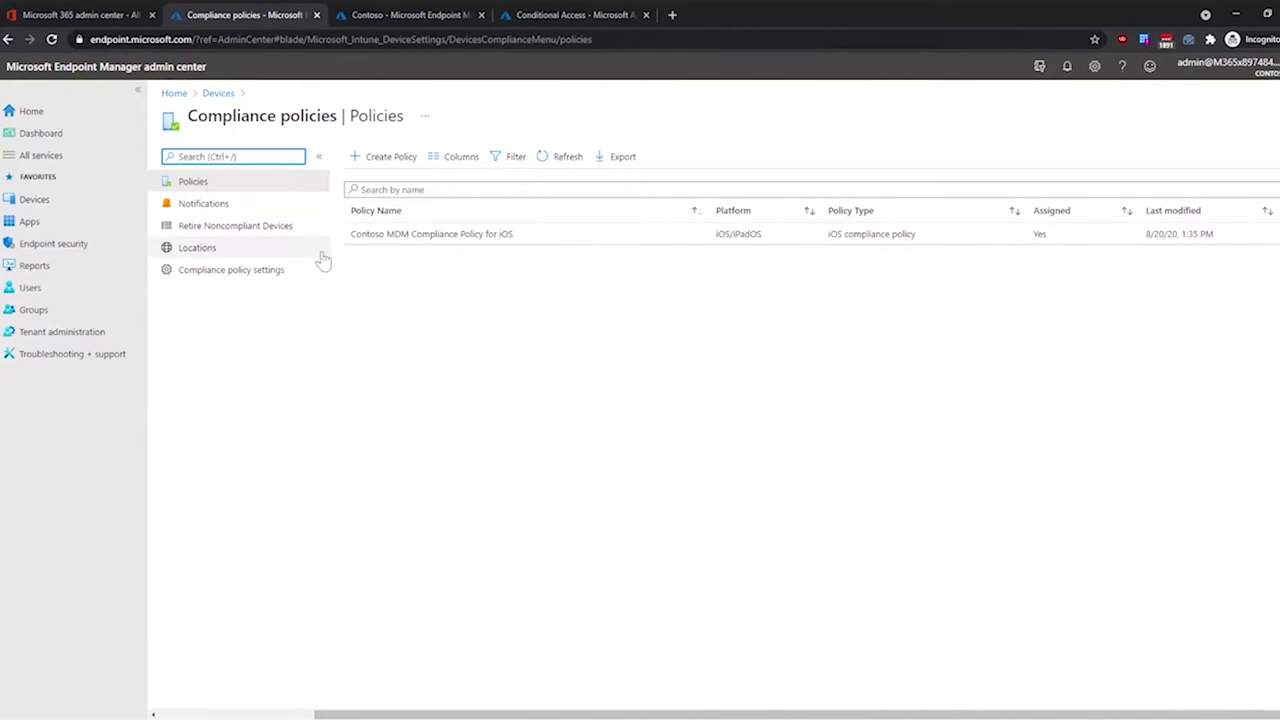
pyautogui.click(439, 238)
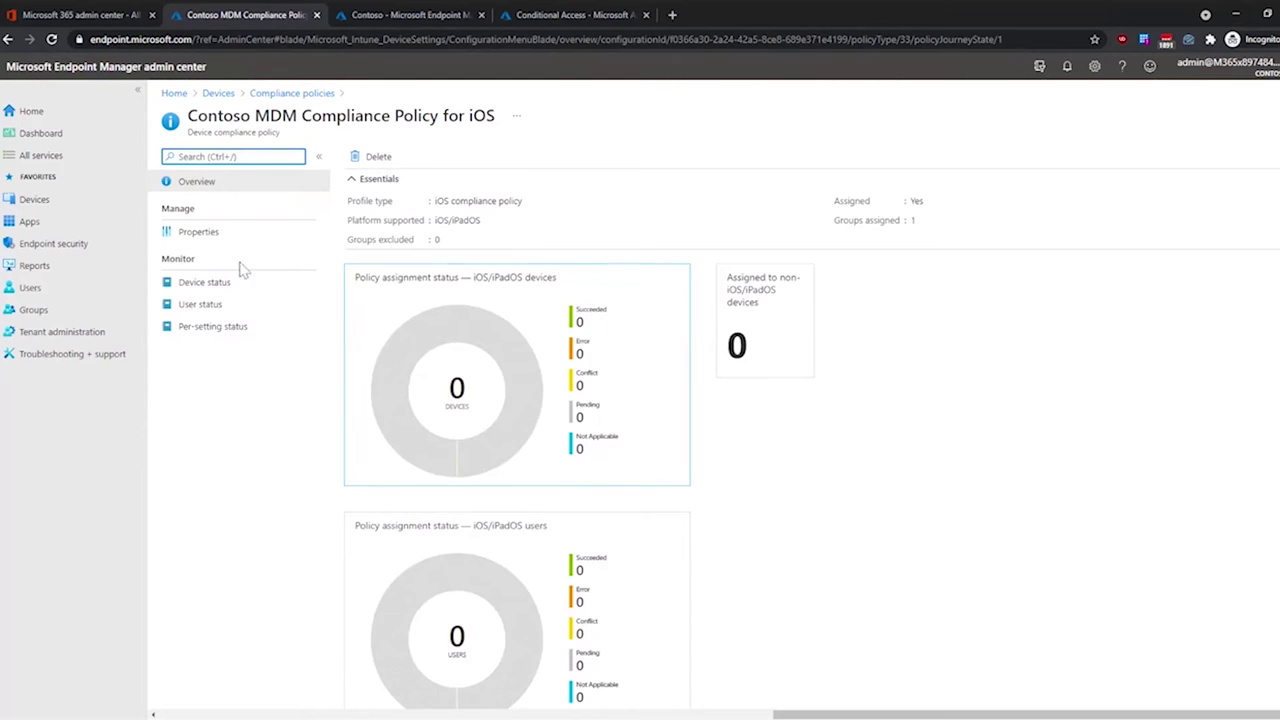
pyautogui.click(204, 236)
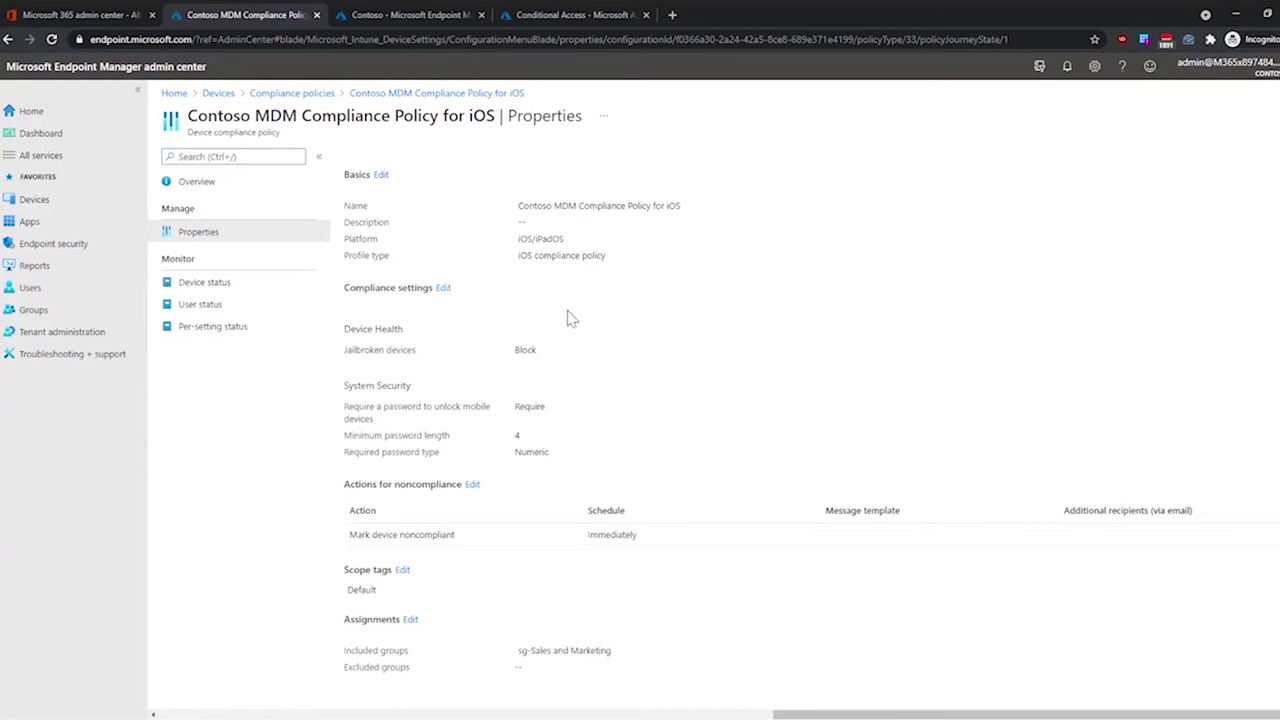
# Review the policy's compliance settings for jailbroken devices, the unlock password requirement and the required password type.
pyautogui.moveTo(344, 350); pyautogui.dragTo(416, 350)
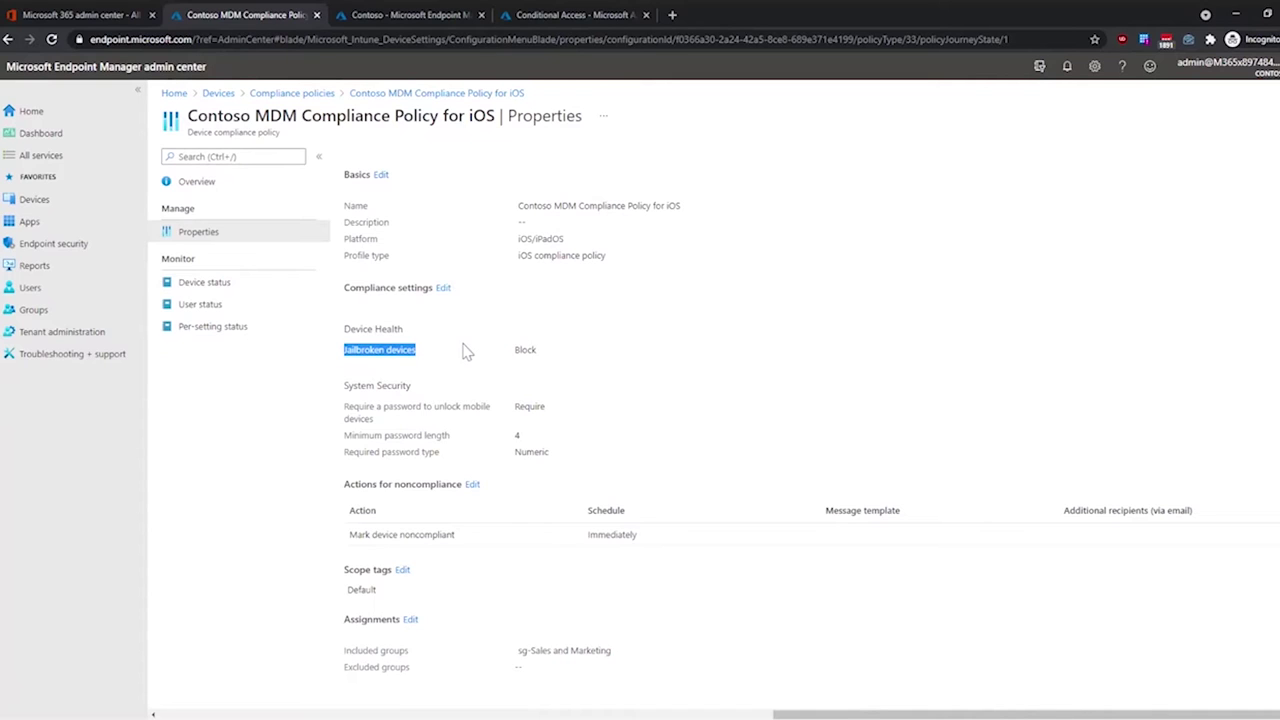
pyautogui.click(379, 406)
pyautogui.moveTo(385, 428); pyautogui.dragTo(347, 407)
pyautogui.click(347, 407)
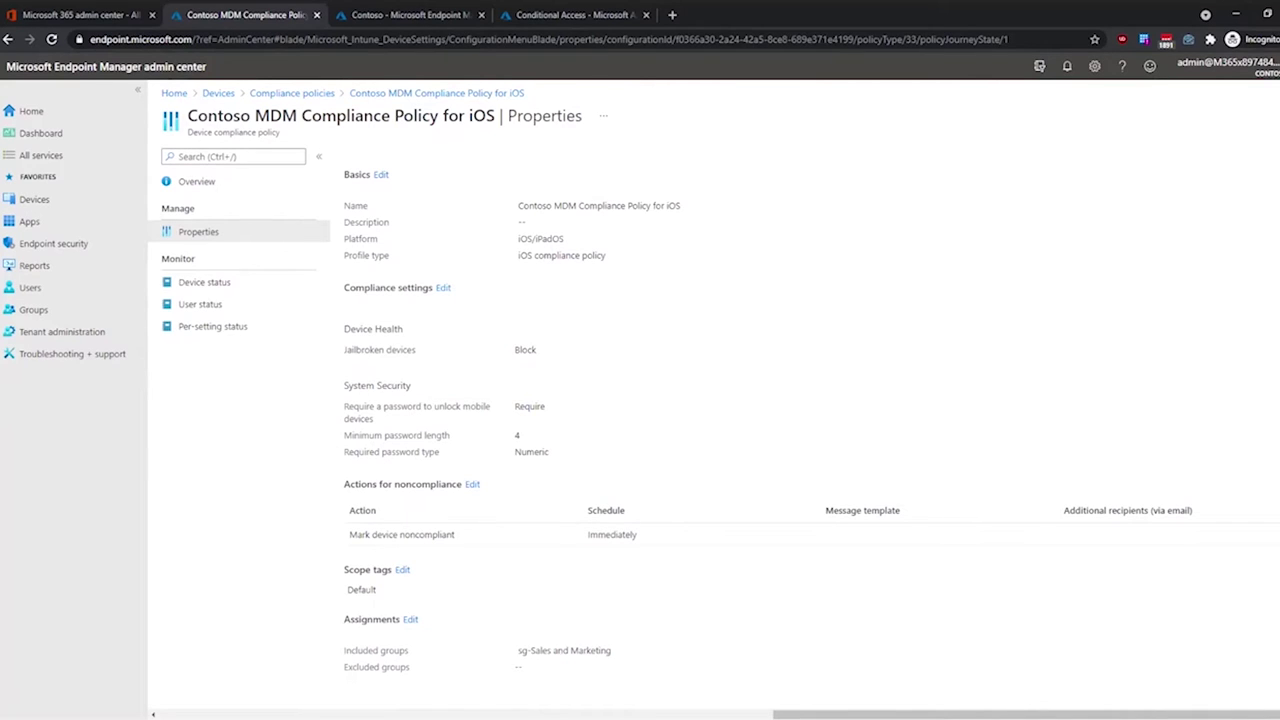
pyautogui.doubleClick(553, 456)
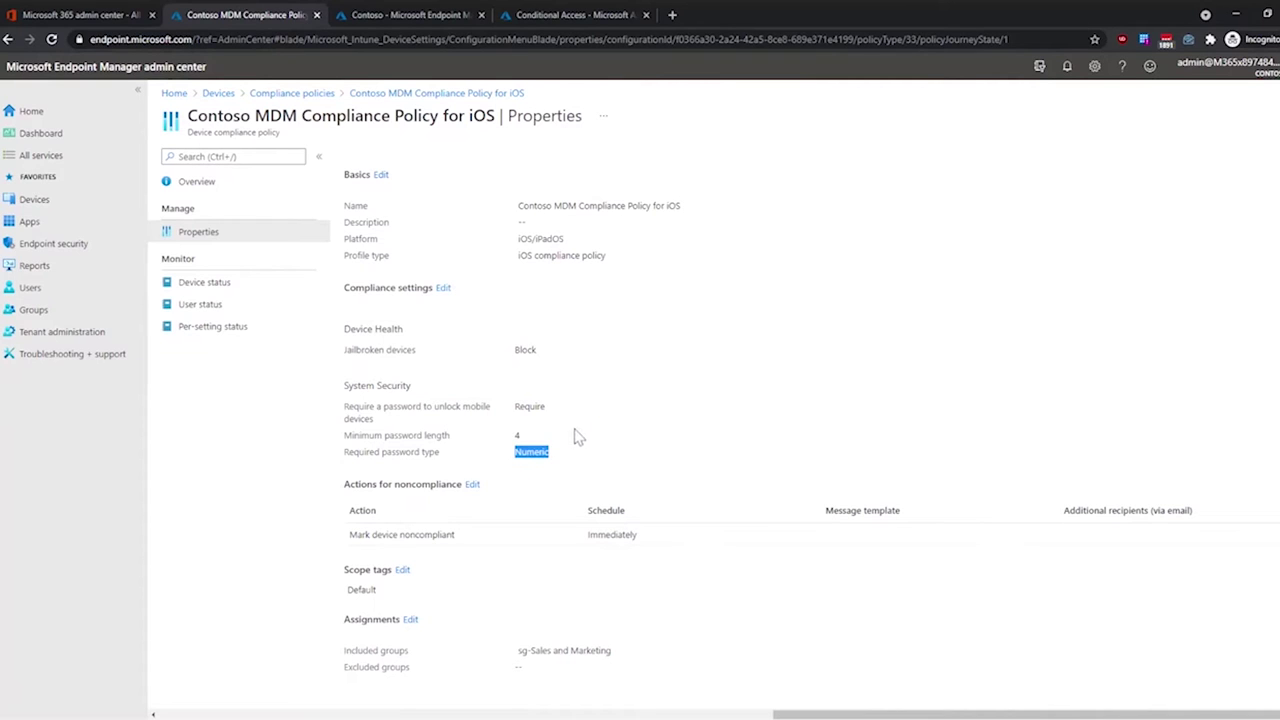
# Open the properties of the configuration profile "iOS device restriction to block Game Center".
pyautogui.click(328, 95)
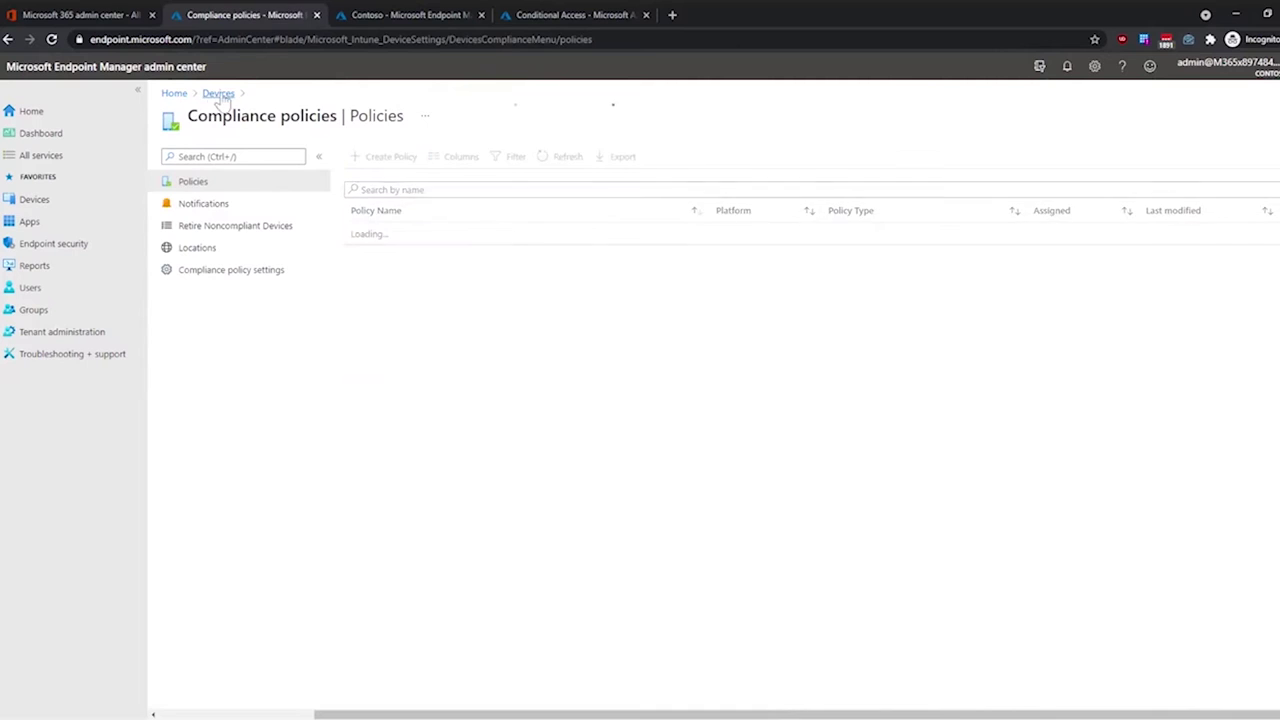
pyautogui.click(218, 93)
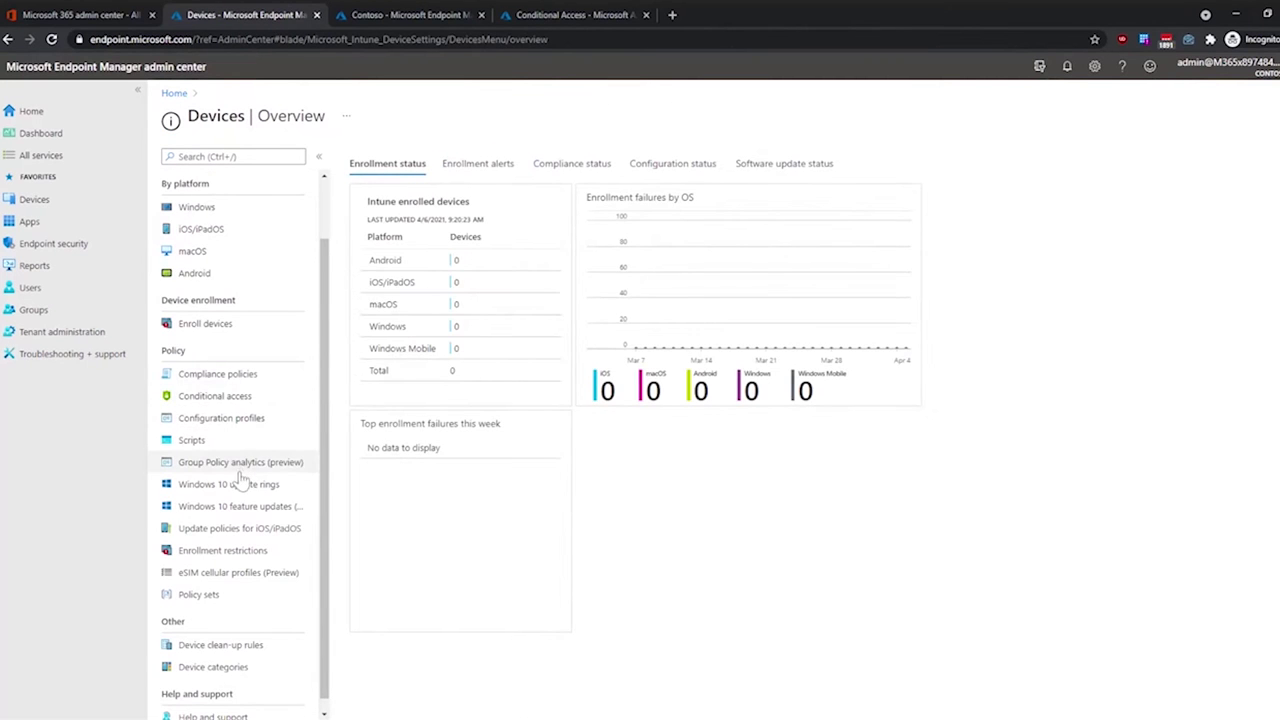
pyautogui.click(228, 422)
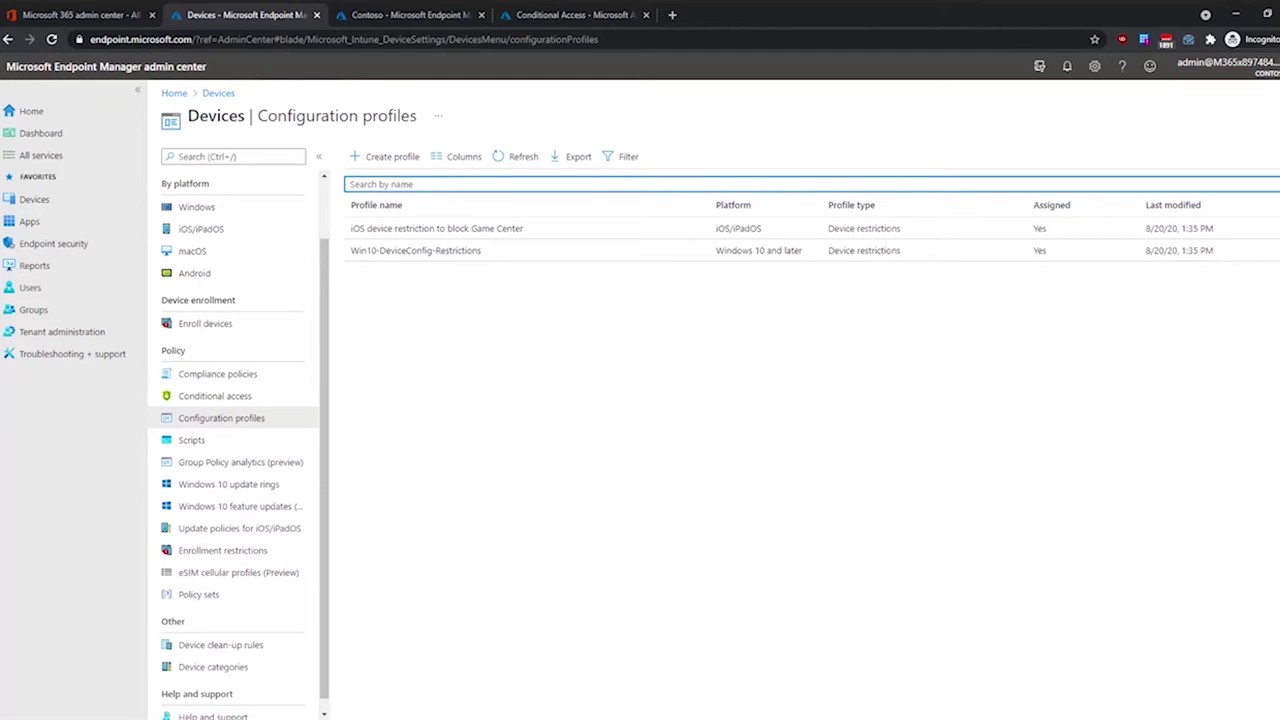
pyautogui.click(428, 234)
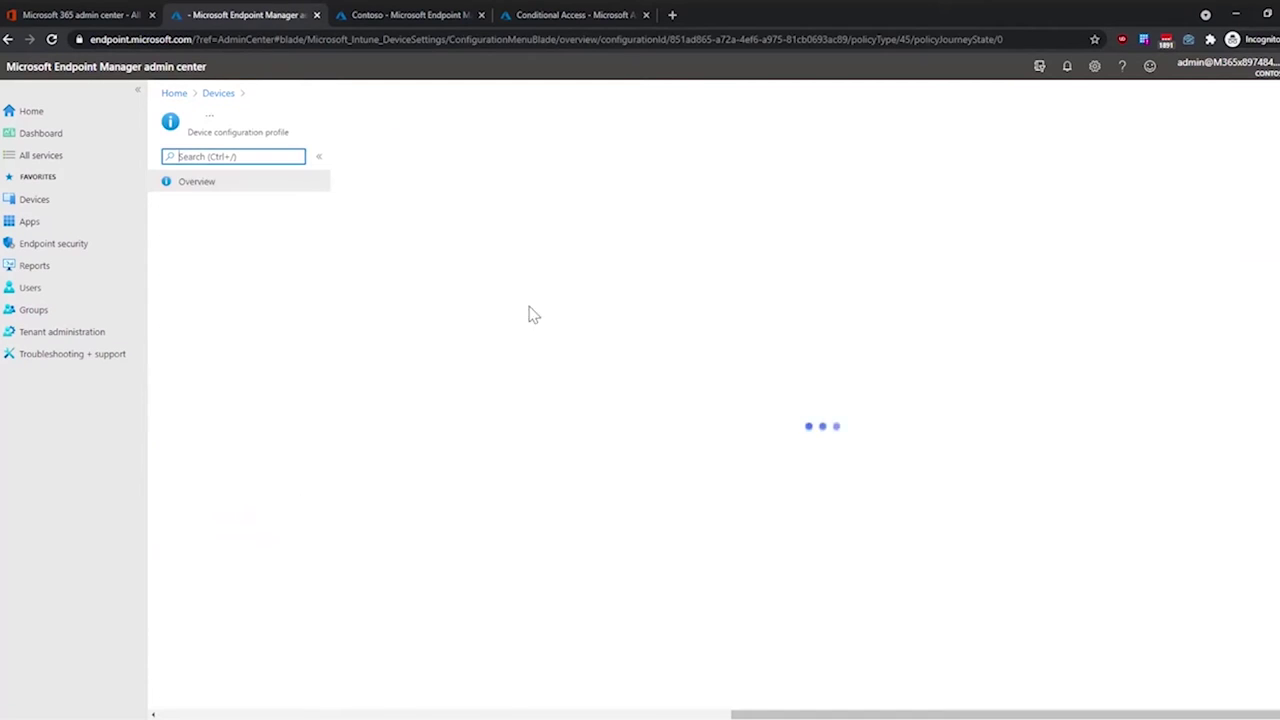
pyautogui.click(198, 232)
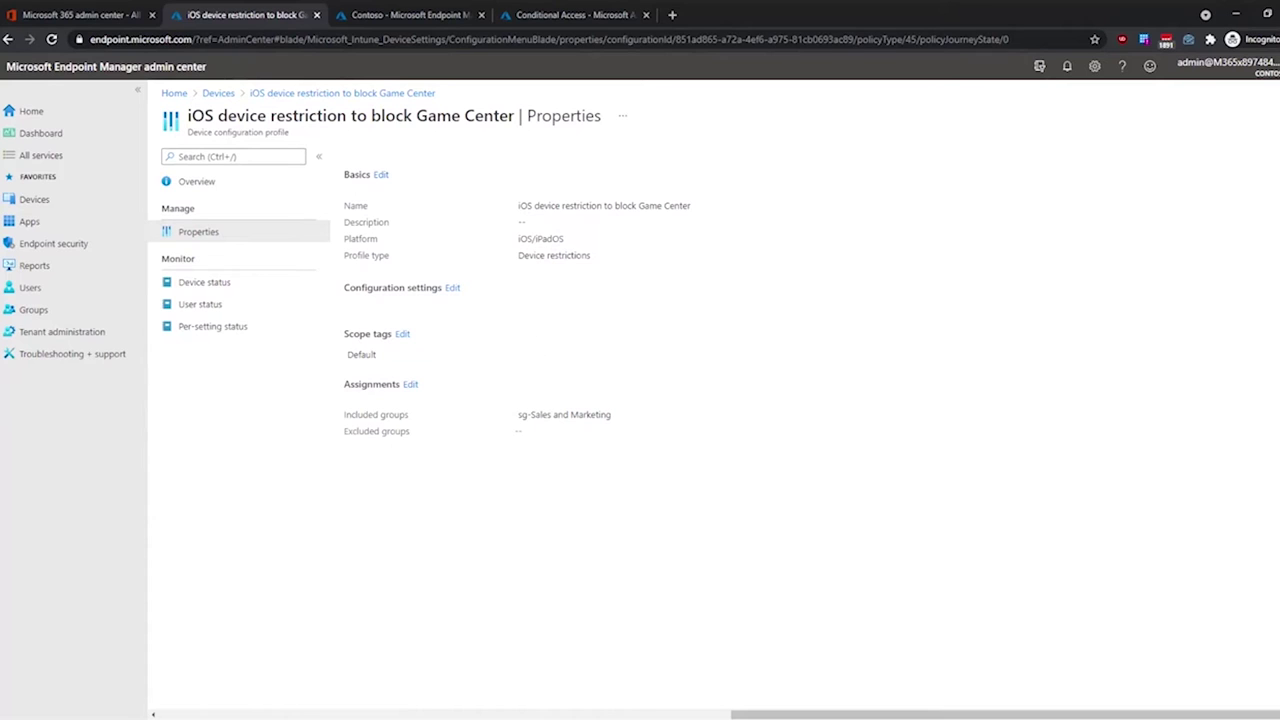
# Open the profile's configuration settings for editing and examine the App Store, Doc Viewing, Gaming restrictions.
pyautogui.click(454, 289)
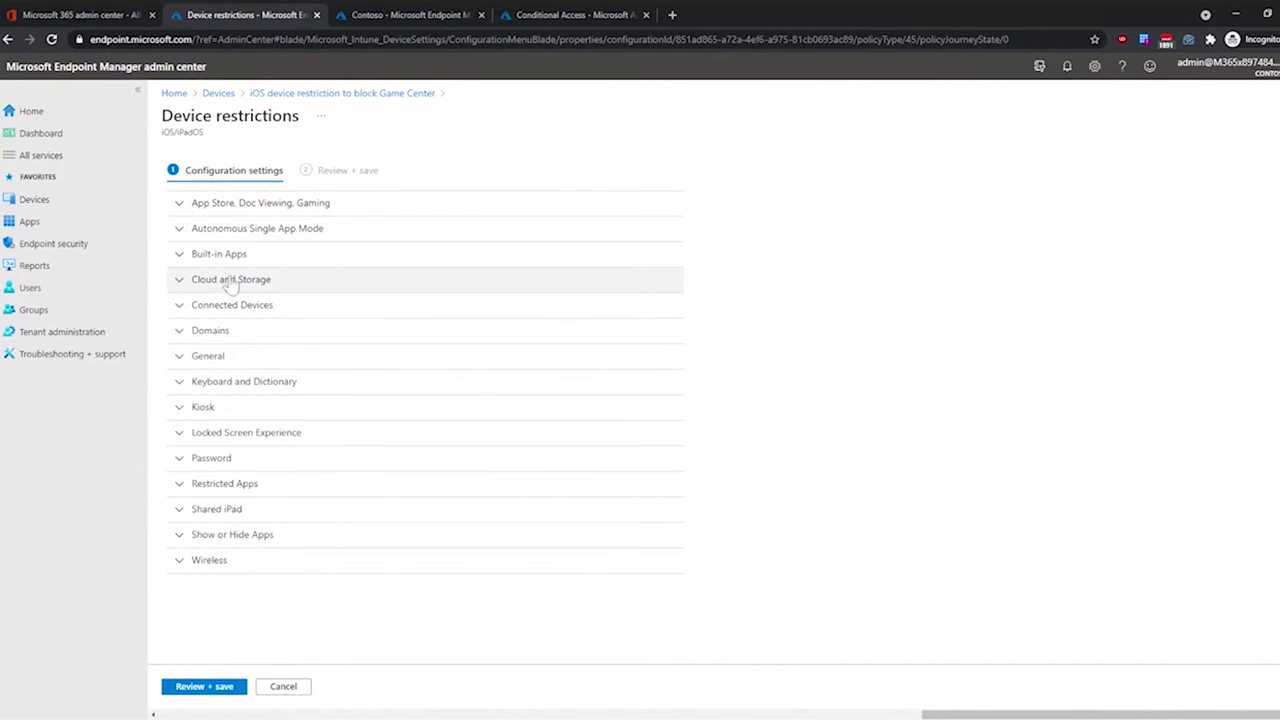
pyautogui.click(249, 208)
pyautogui.scroll(-10, 757, 330)
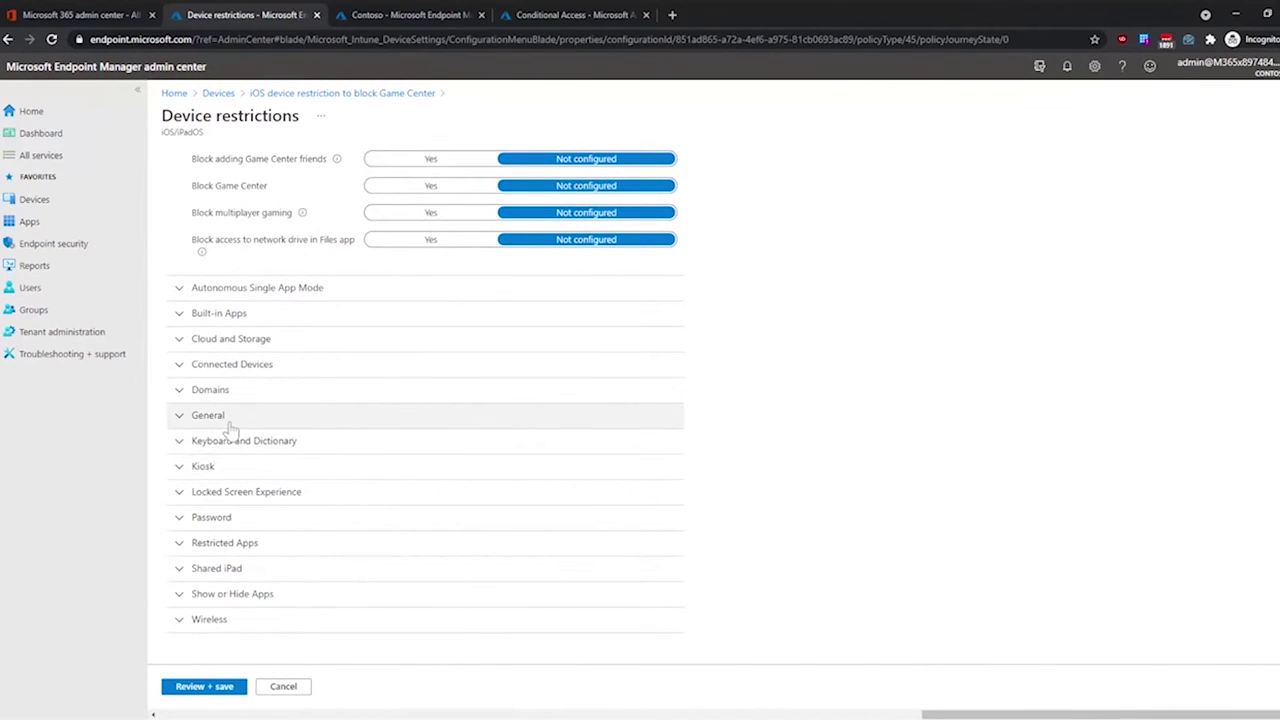
pyautogui.scroll(1, 233, 402)
pyautogui.scroll(4, 233, 402)
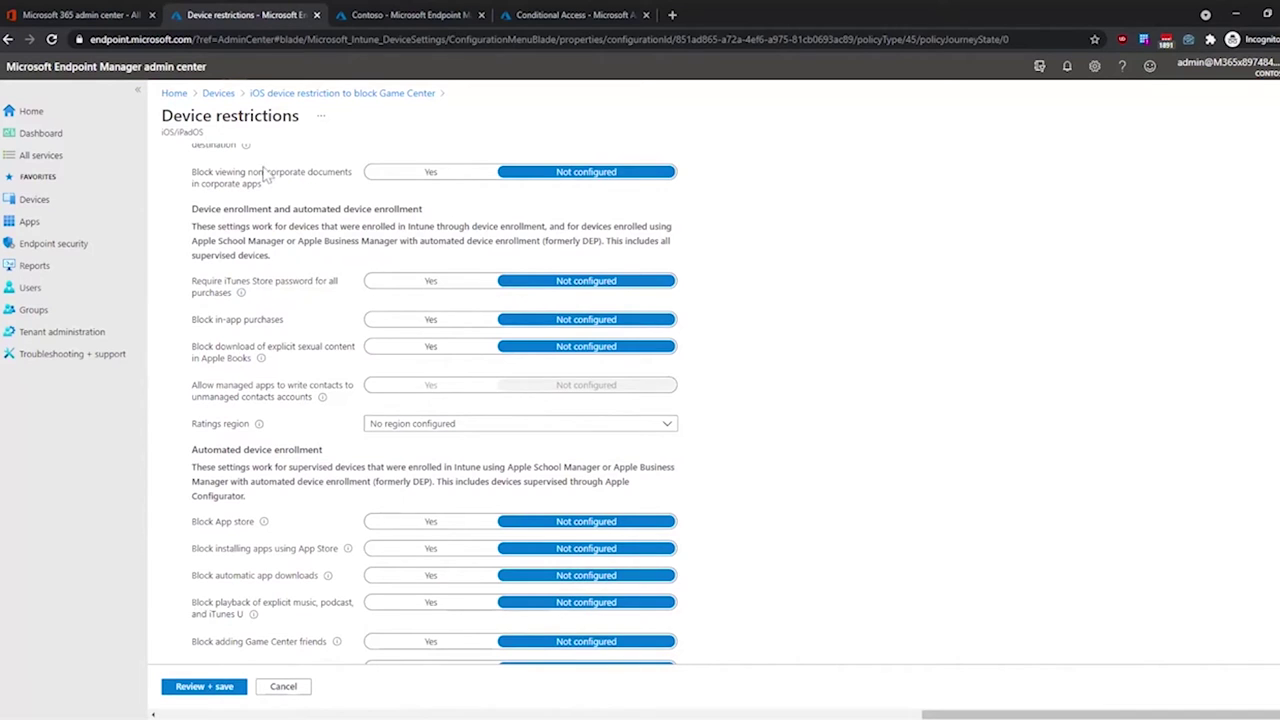
# Leave the device restrictions without saving and view Group Policy analytics (preview) under Devices.
pyautogui.click(218, 94)
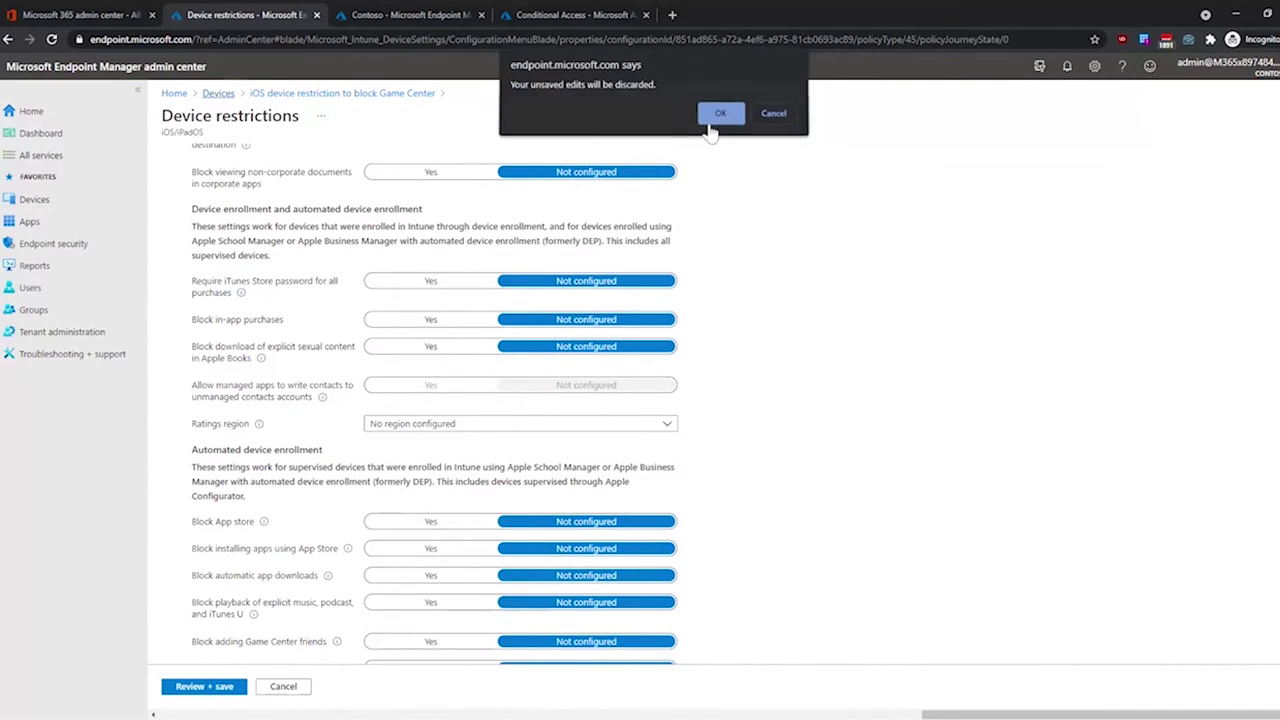
pyautogui.click(730, 120)
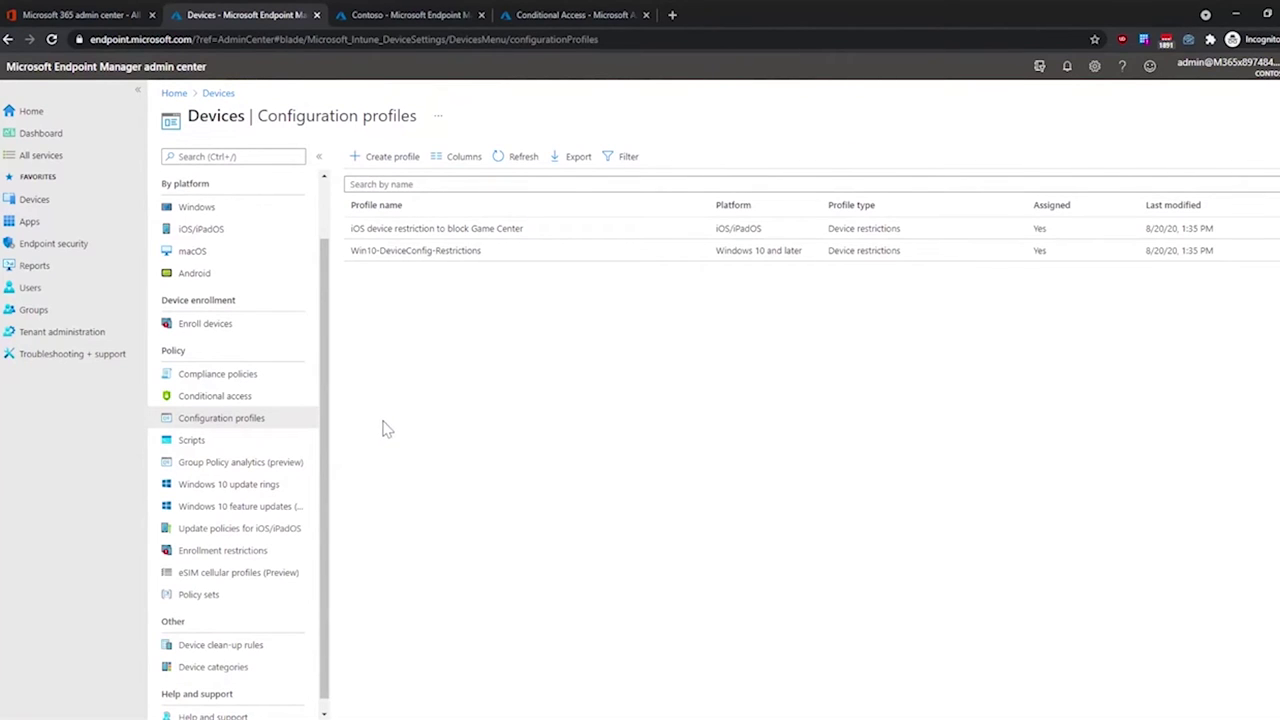
pyautogui.click(214, 468)
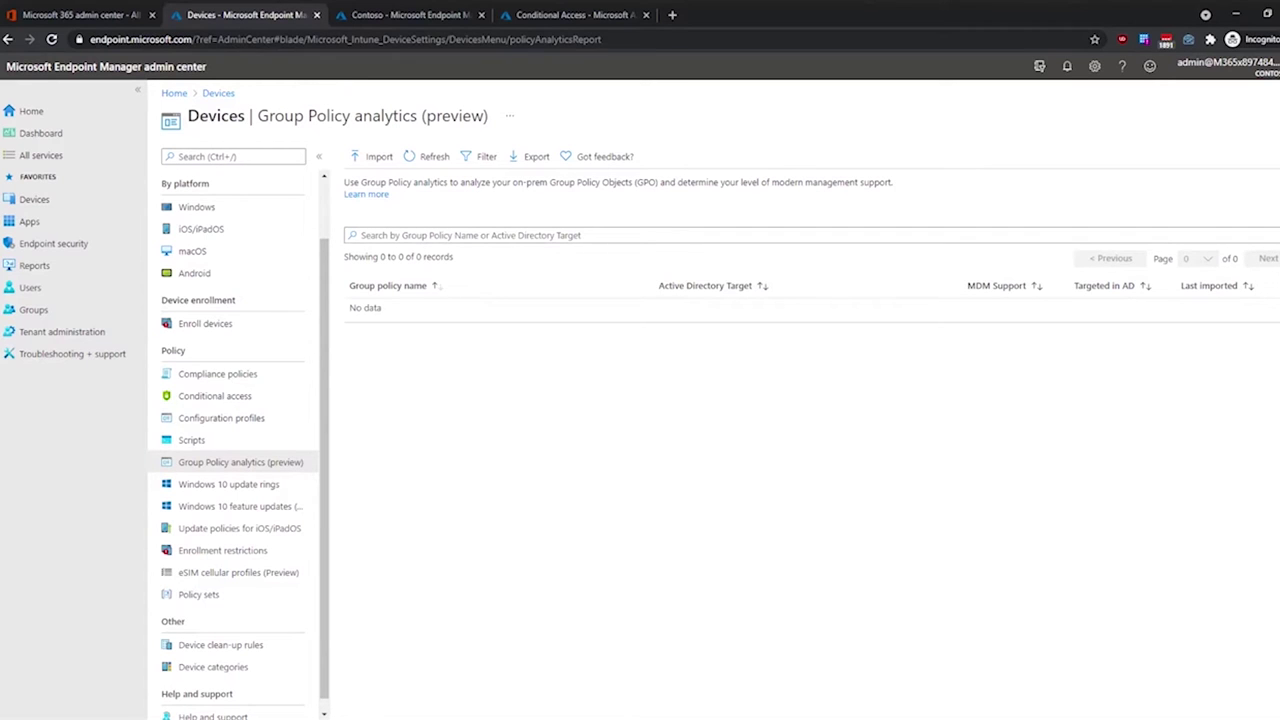
# Switch to Conditional Access in the Azure portal and view the Grant controls of the "Exchange Online Requires Compliant Device" policy.
pyautogui.click(545, 16)
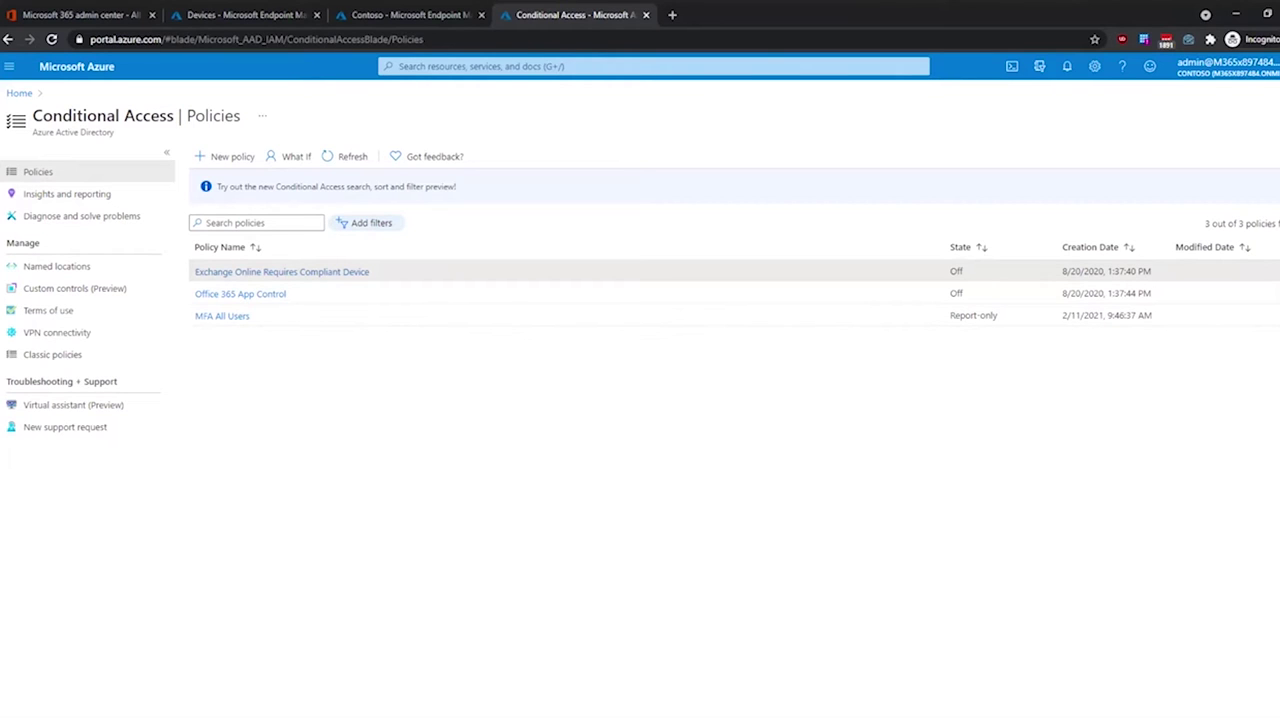
pyautogui.click(312, 273)
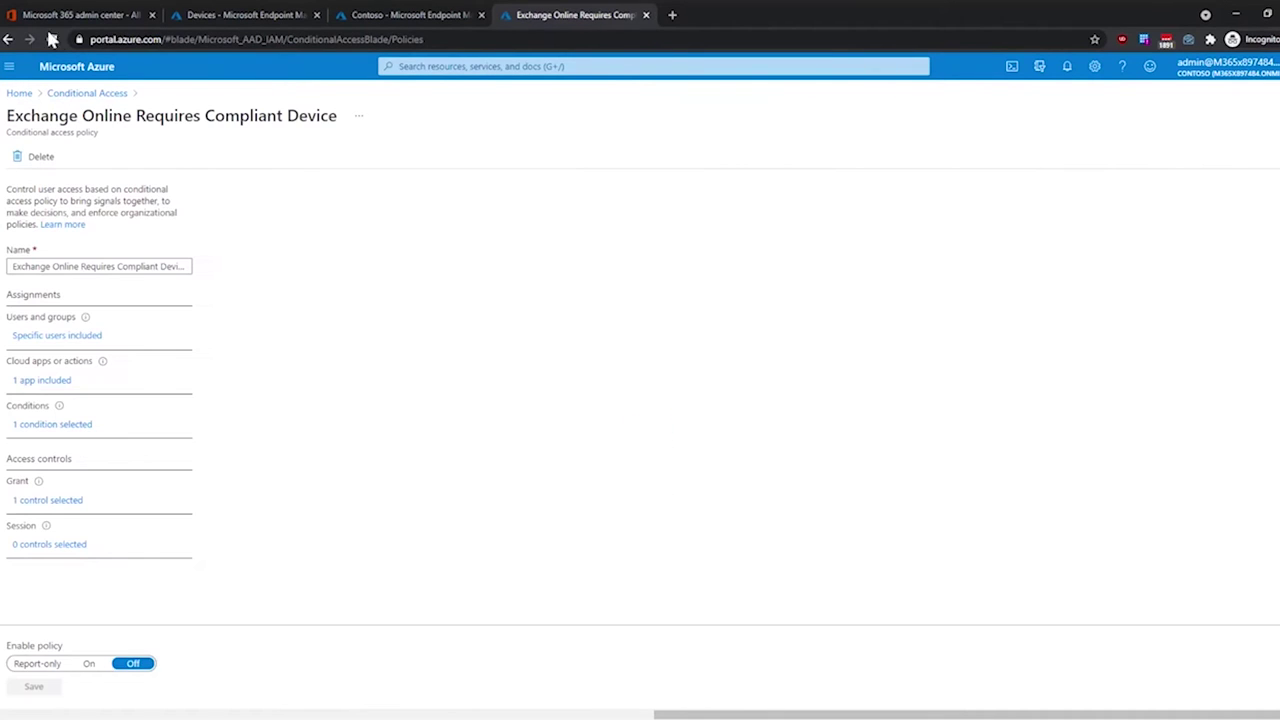
pyautogui.click(50, 503)
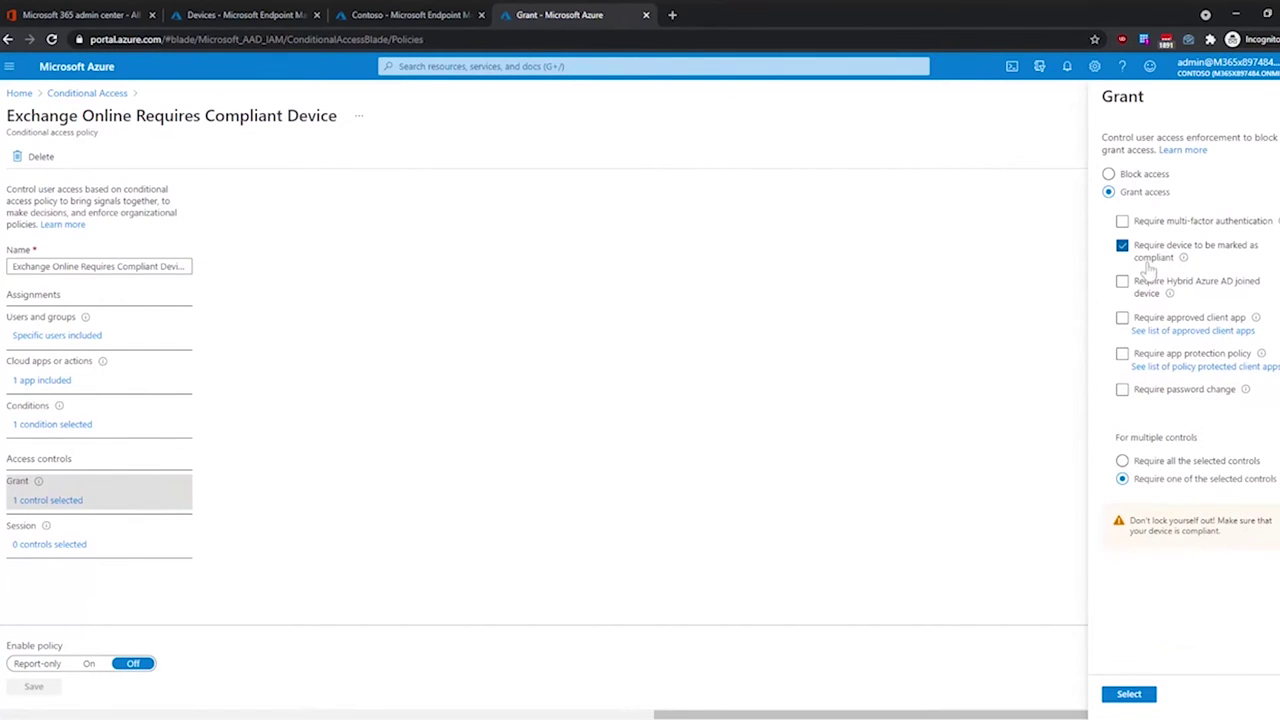
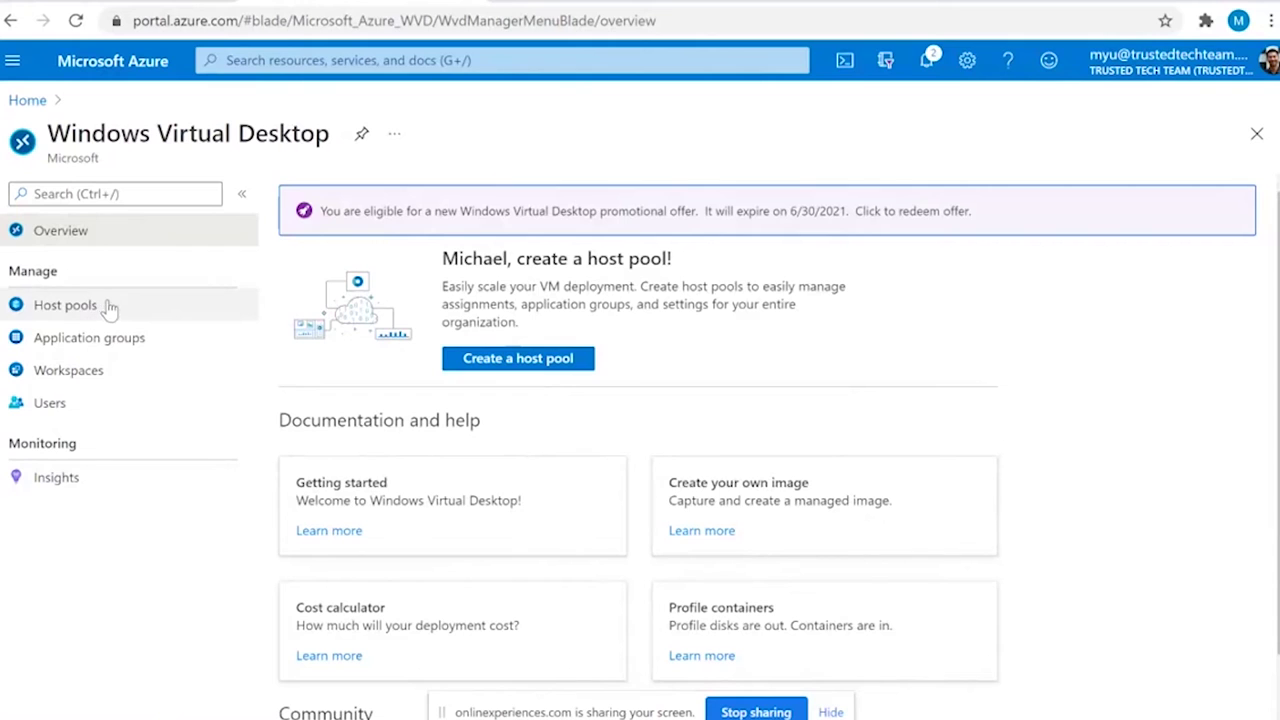
# View the host pools, application groups and workspaces of Windows Virtual Desktop in the Azure portal.
pyautogui.click(110, 313)
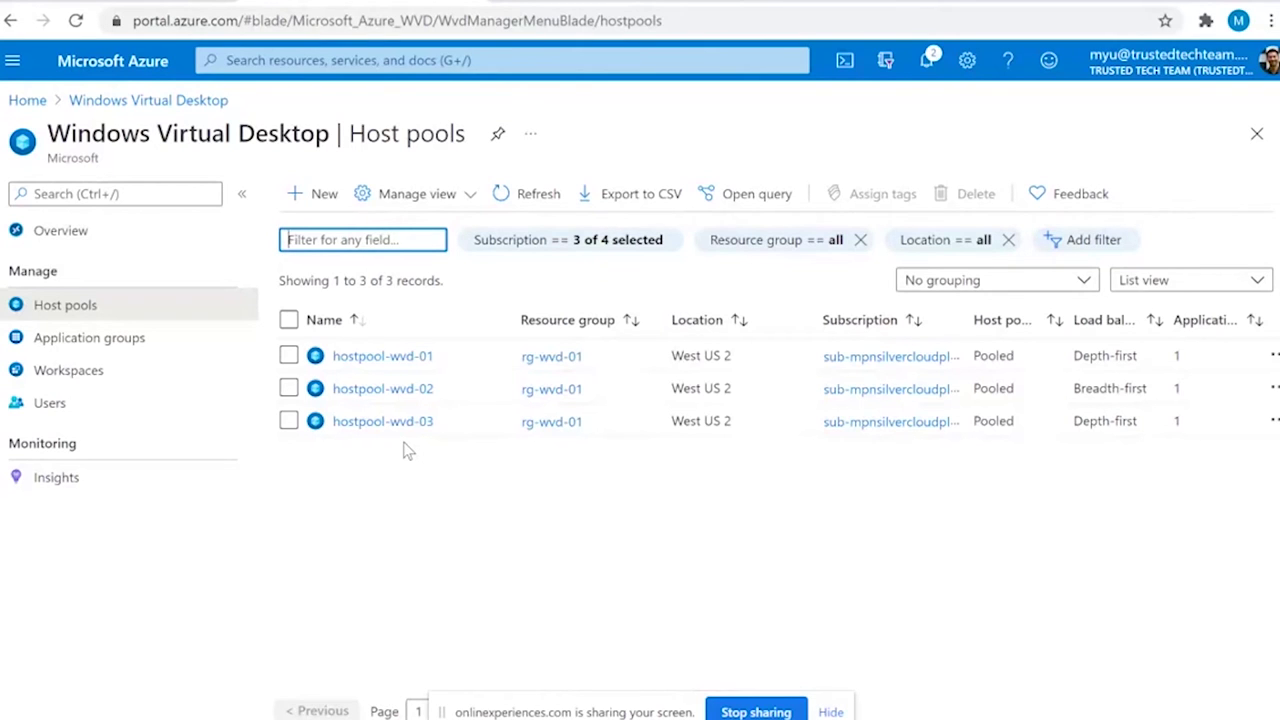
pyautogui.click(171, 338)
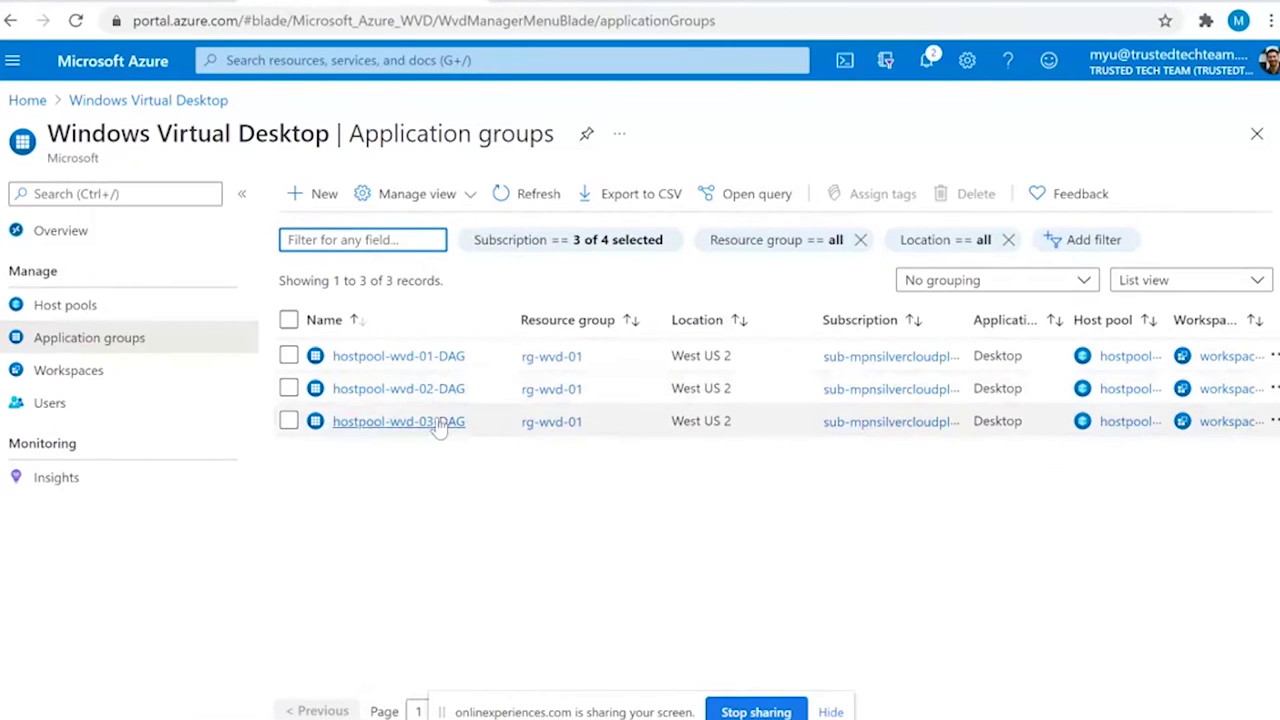
pyautogui.click(140, 378)
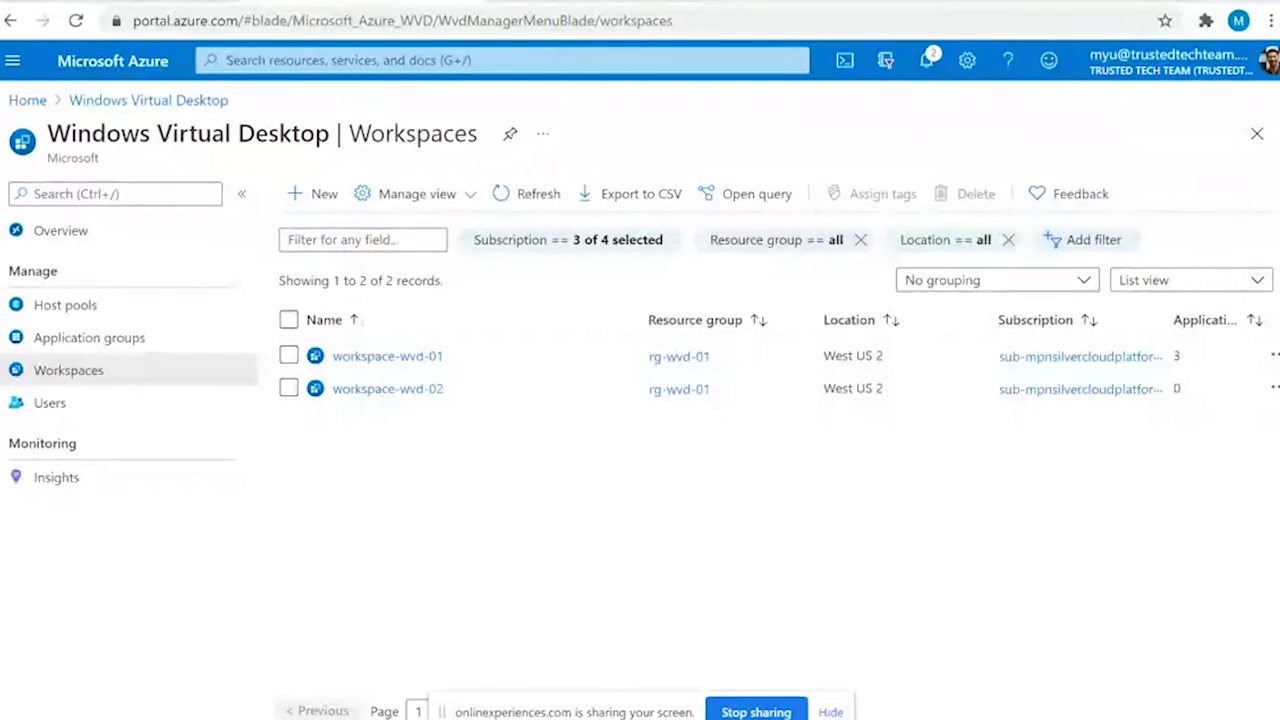
# Switch to the Remote Desktop client, subscribe with the signed-in work account and enter the account PIN to connect to the virtual workspace.
pyautogui.hotkey('alt', 'Tab')
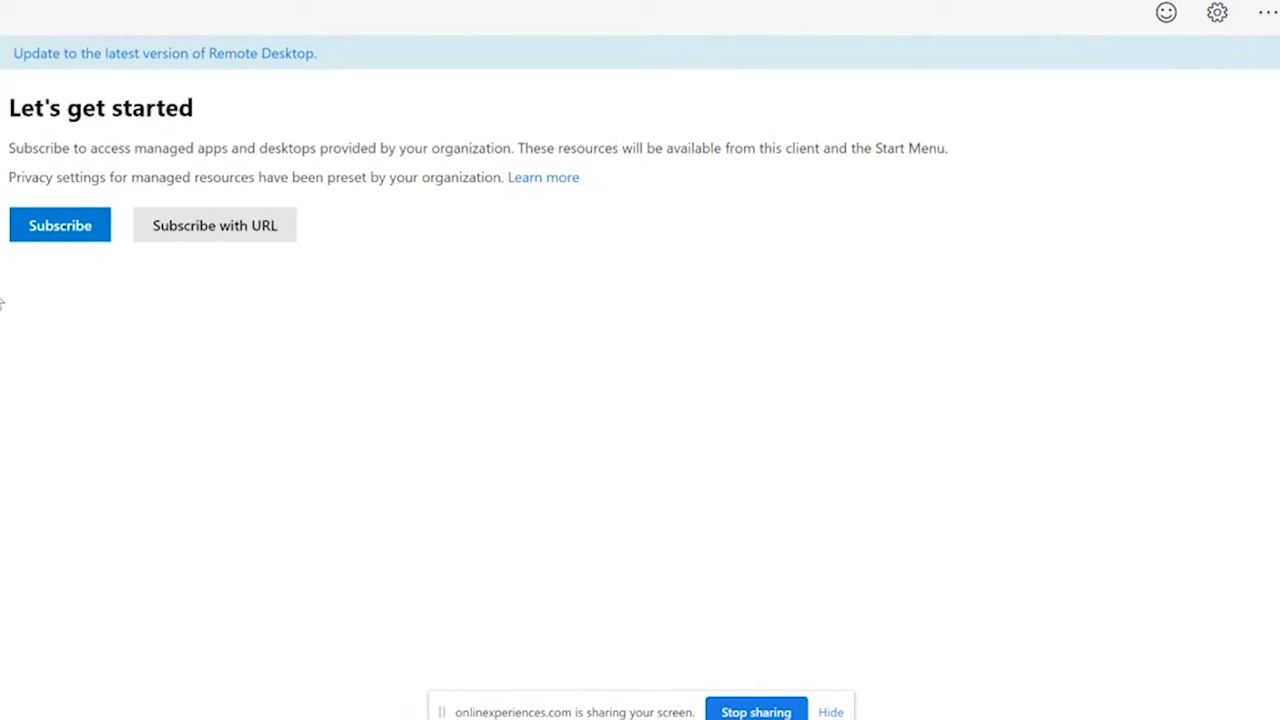
pyautogui.click(55, 224)
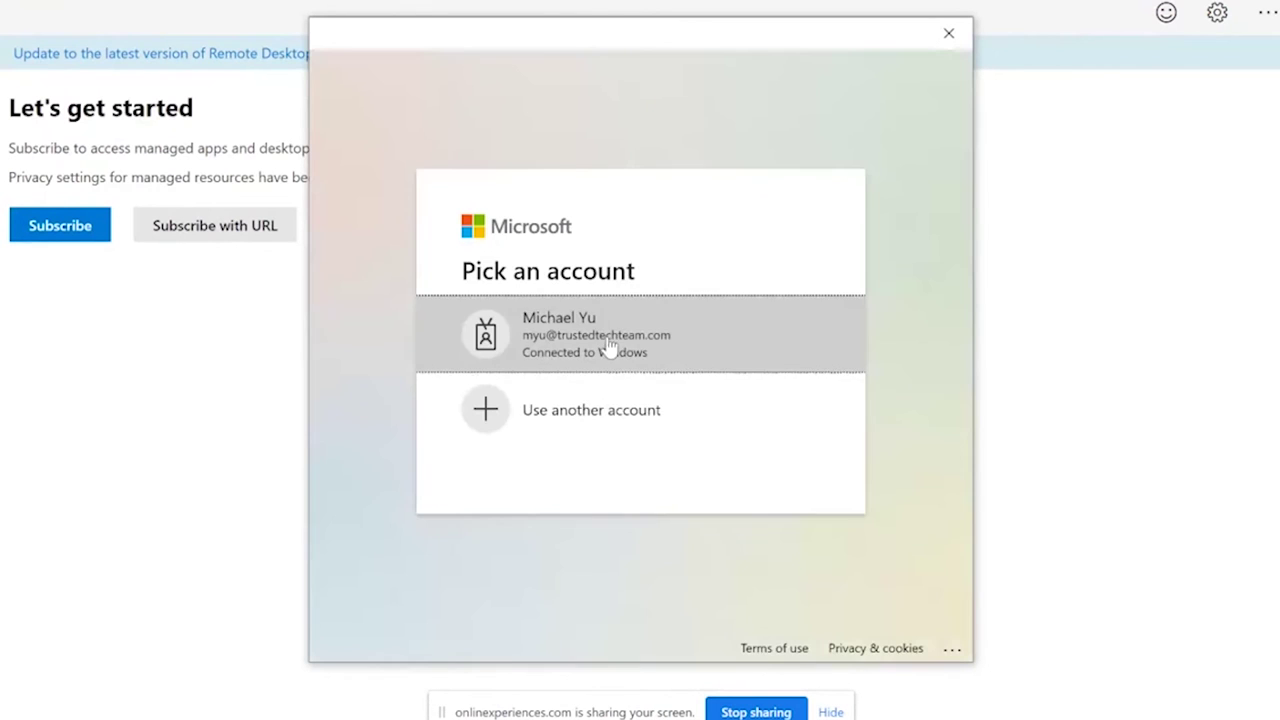
pyautogui.click(724, 348)
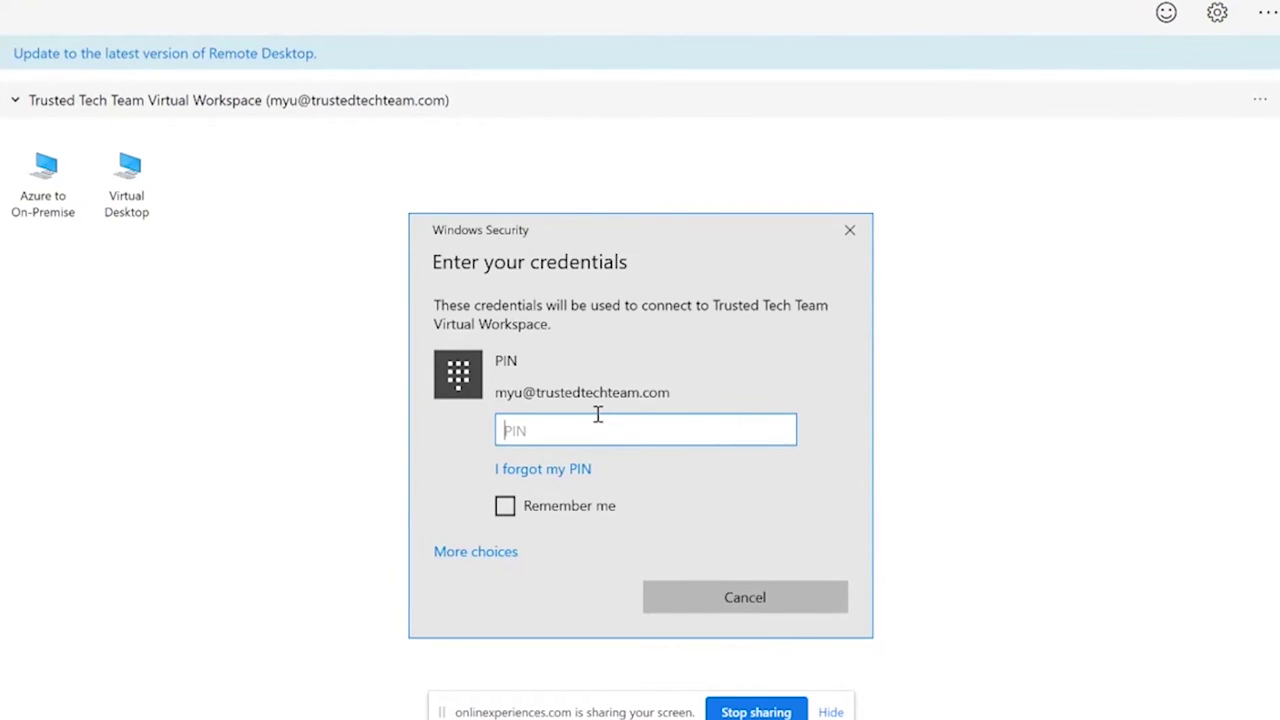
pyautogui.write('******')
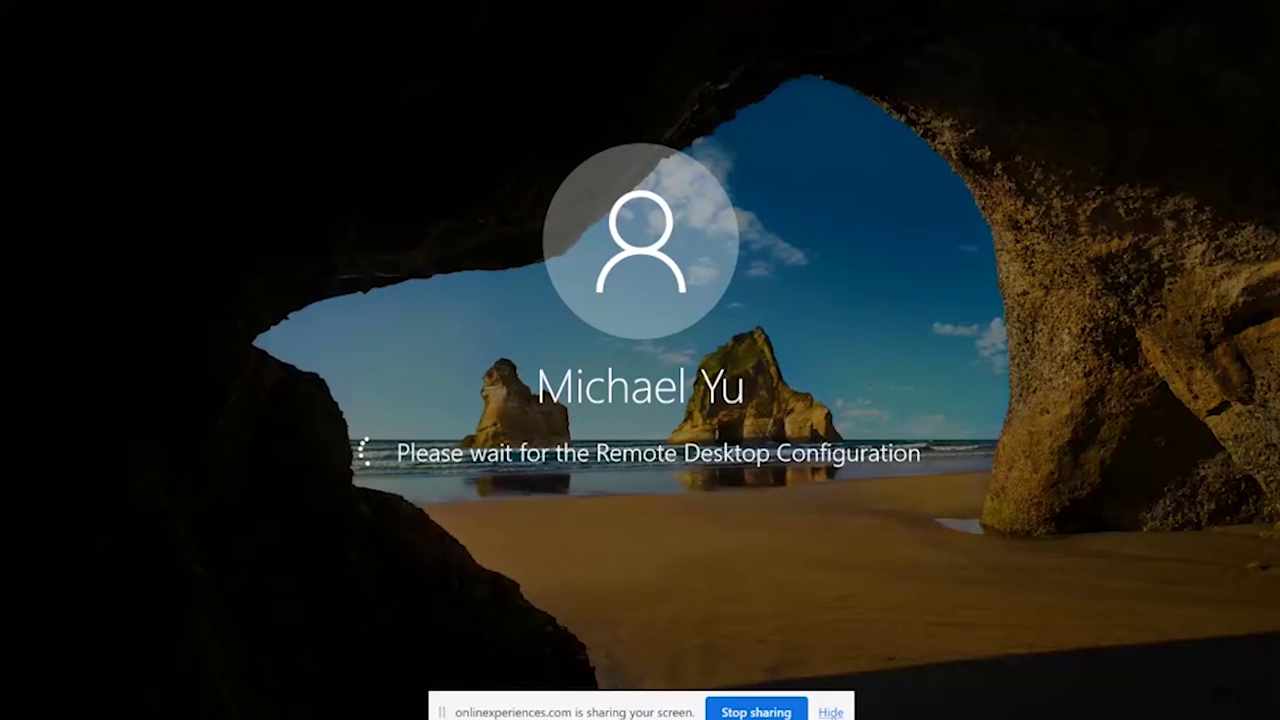
pyautogui.click(830, 712)
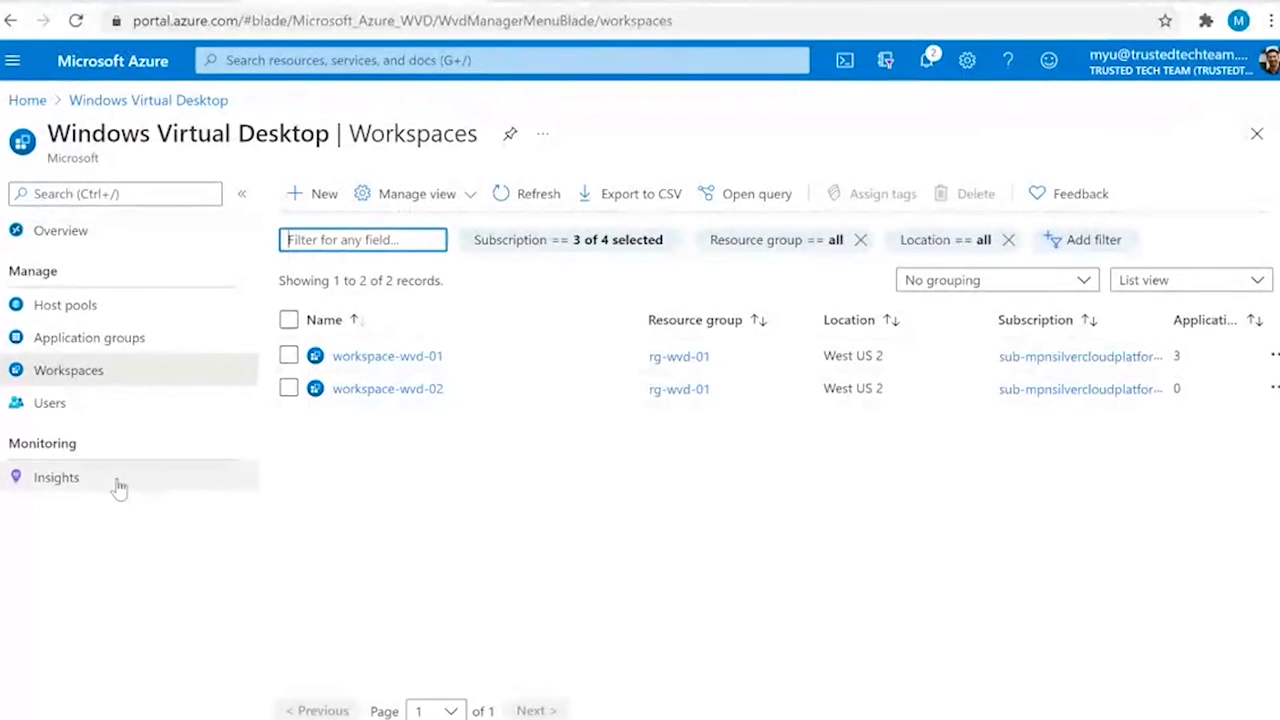
# Return to Windows Virtual Desktop in the Azure portal and examine the Insights overview, from host pool details to the daily connection and alert charts.
pyautogui.click(117, 488)
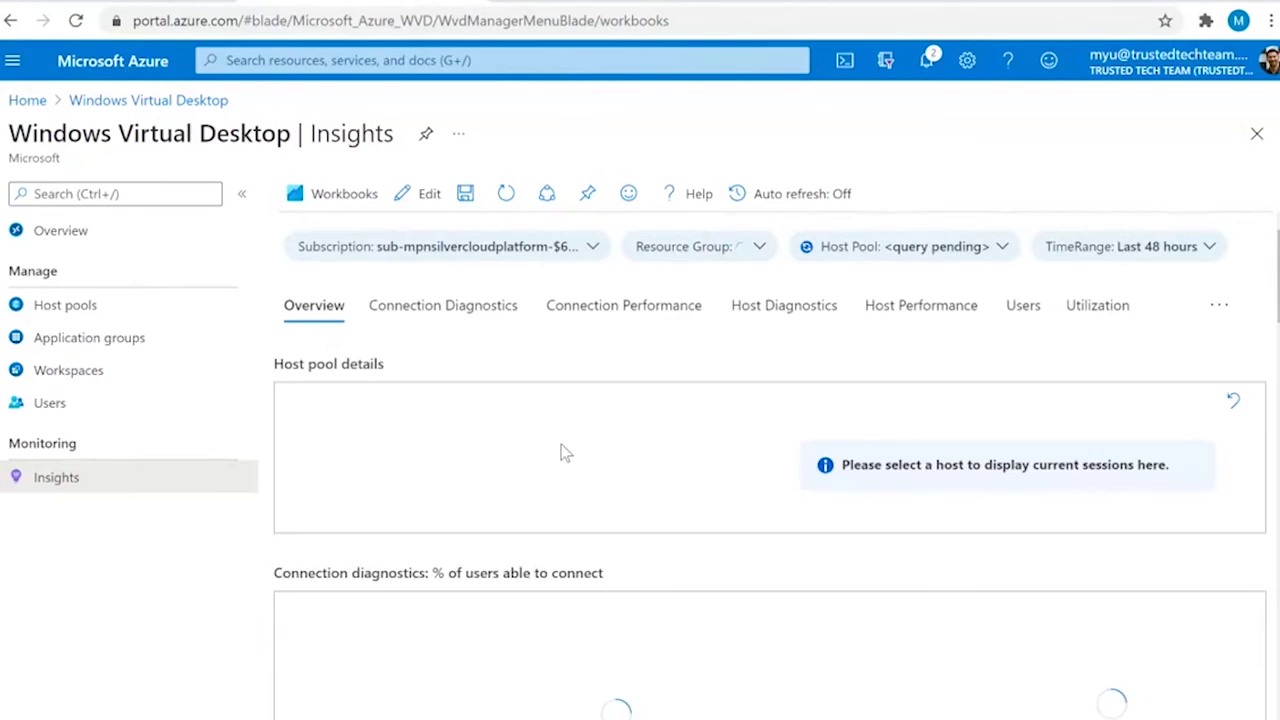
pyautogui.scroll(-3, 566, 458)
pyautogui.scroll(2, 566, 458)
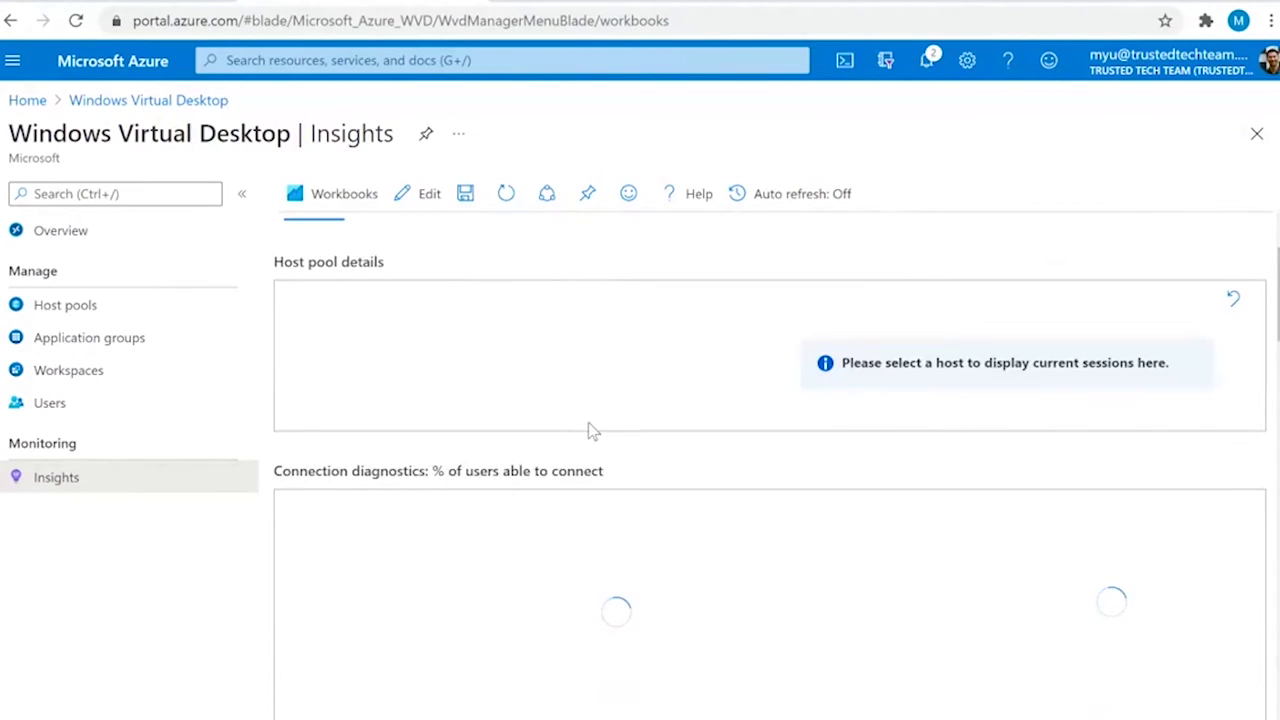
pyautogui.scroll(2, 651, 434)
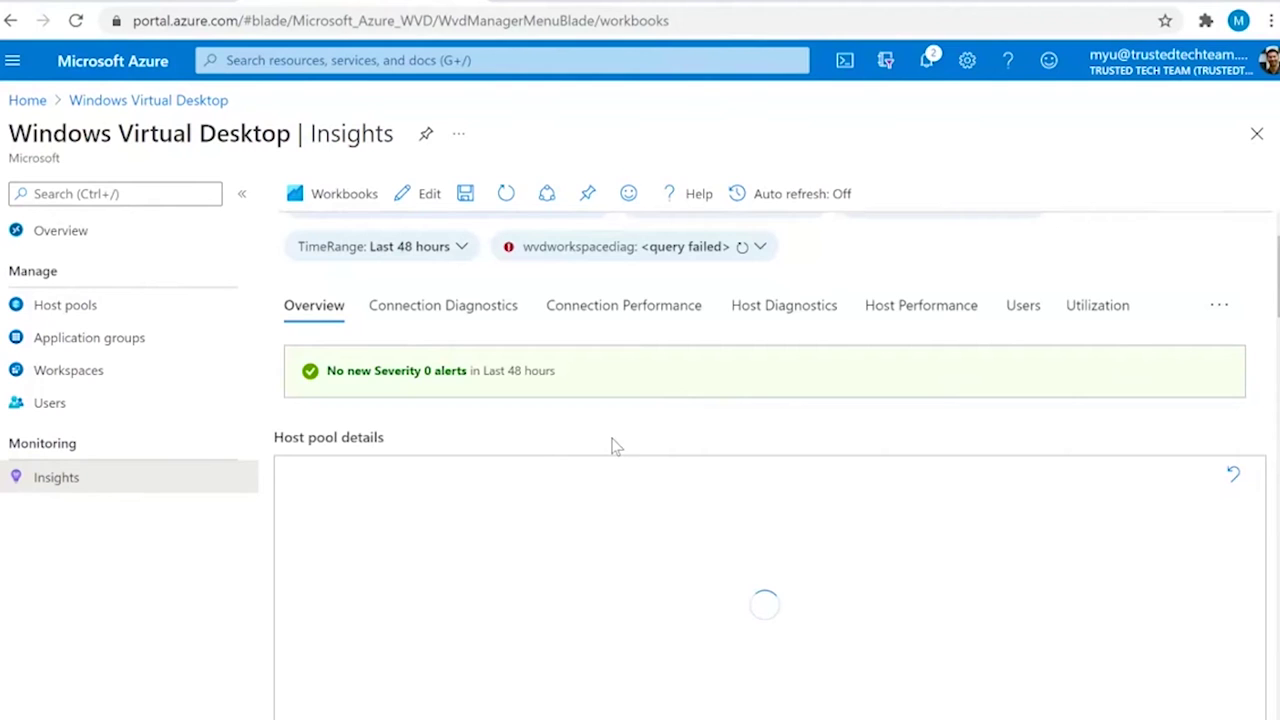
pyautogui.scroll(-1, 616, 445)
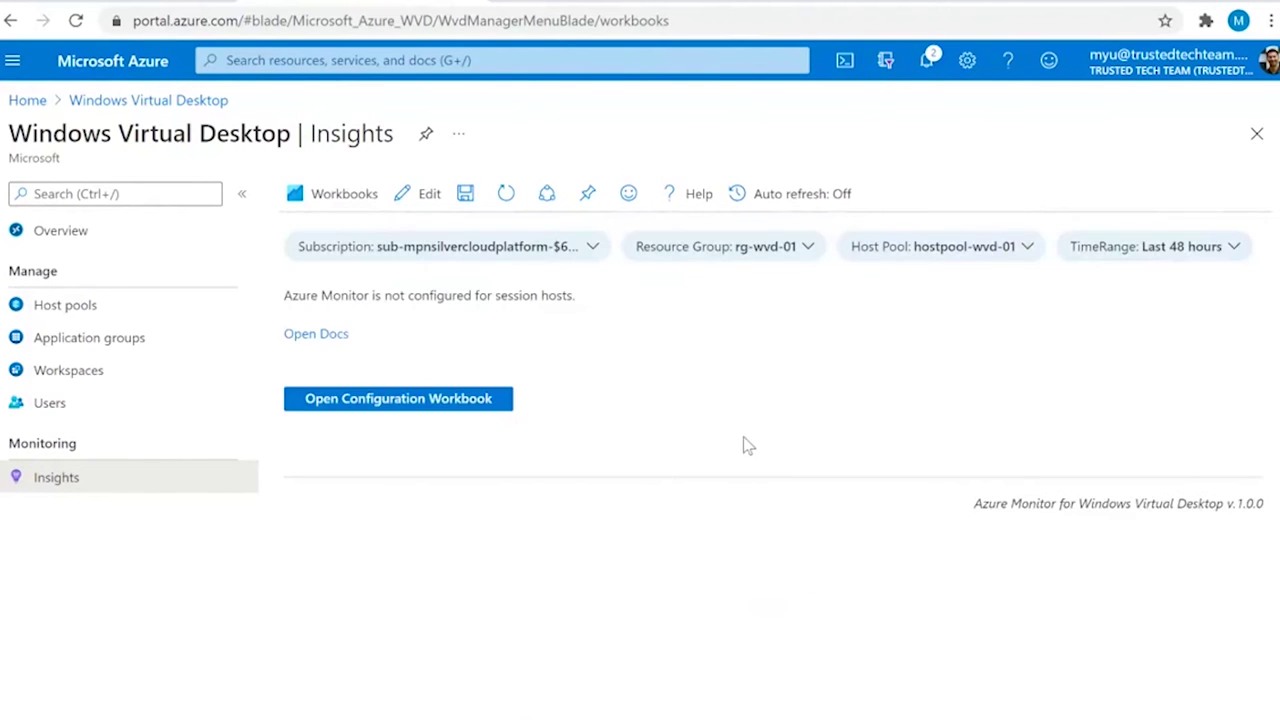
pyautogui.scroll(-6, 733, 451)
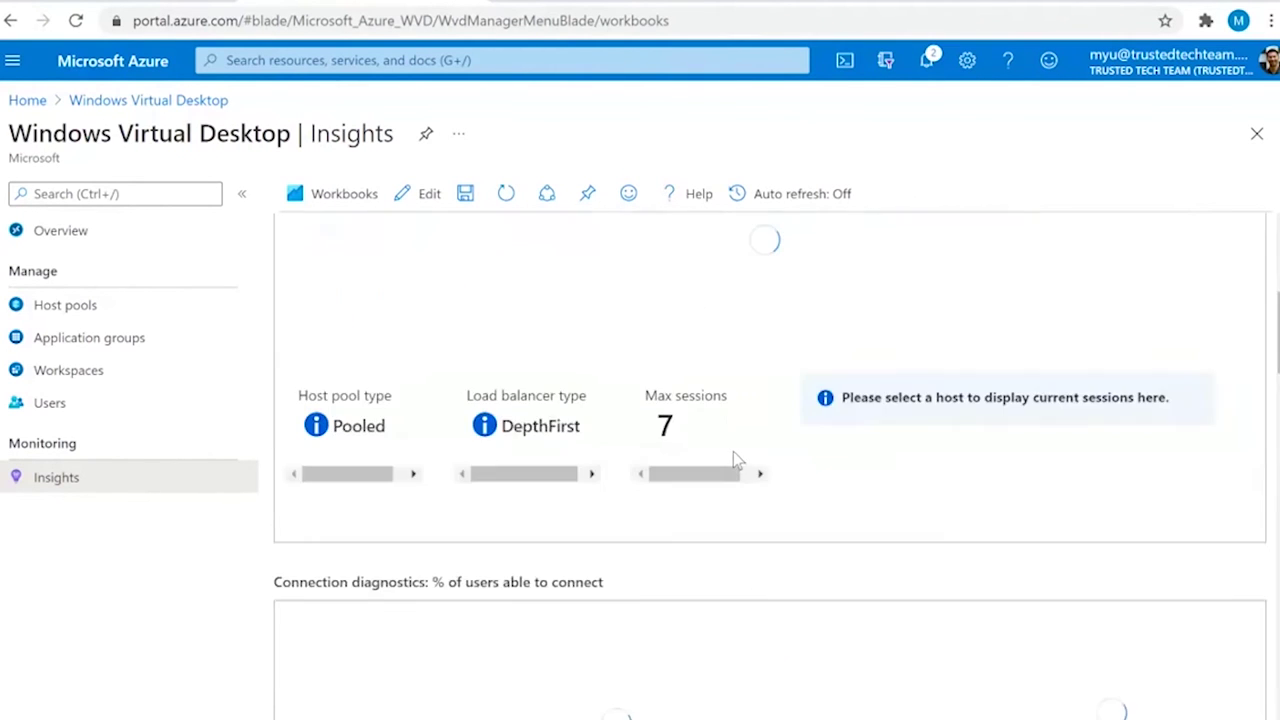
pyautogui.scroll(-6, 757, 448)
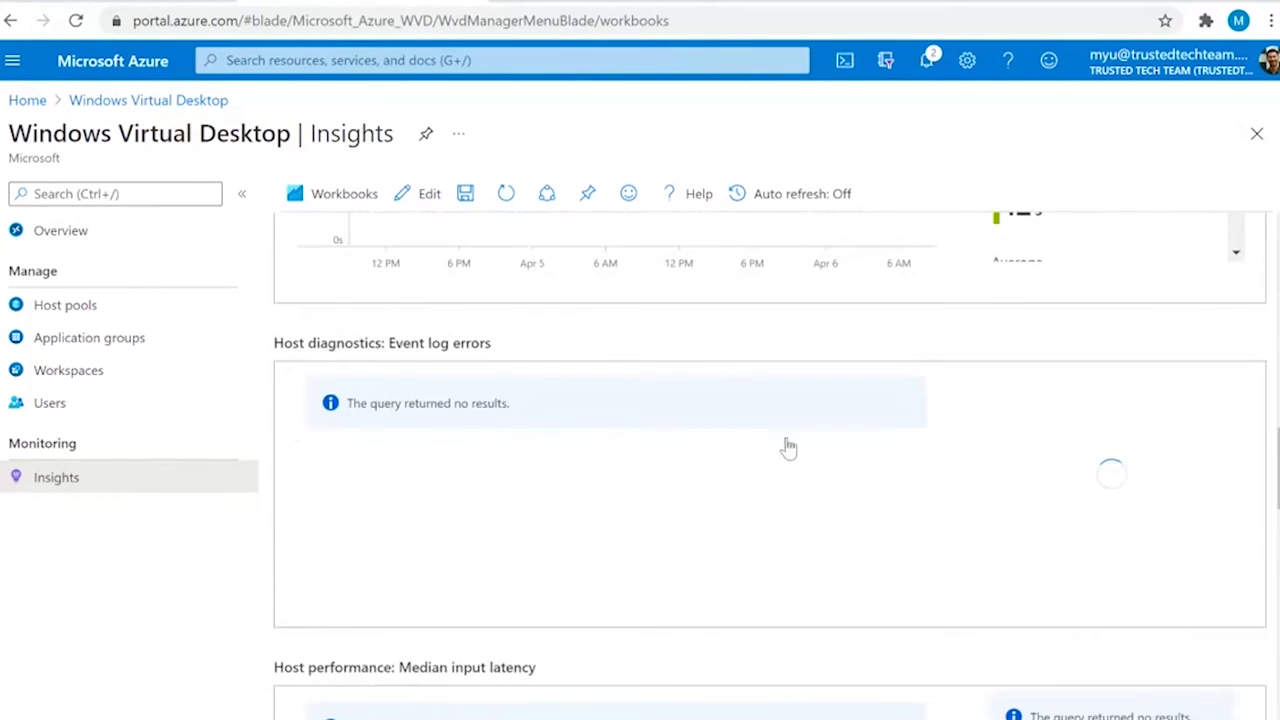
pyautogui.scroll(-10, 659, 416)
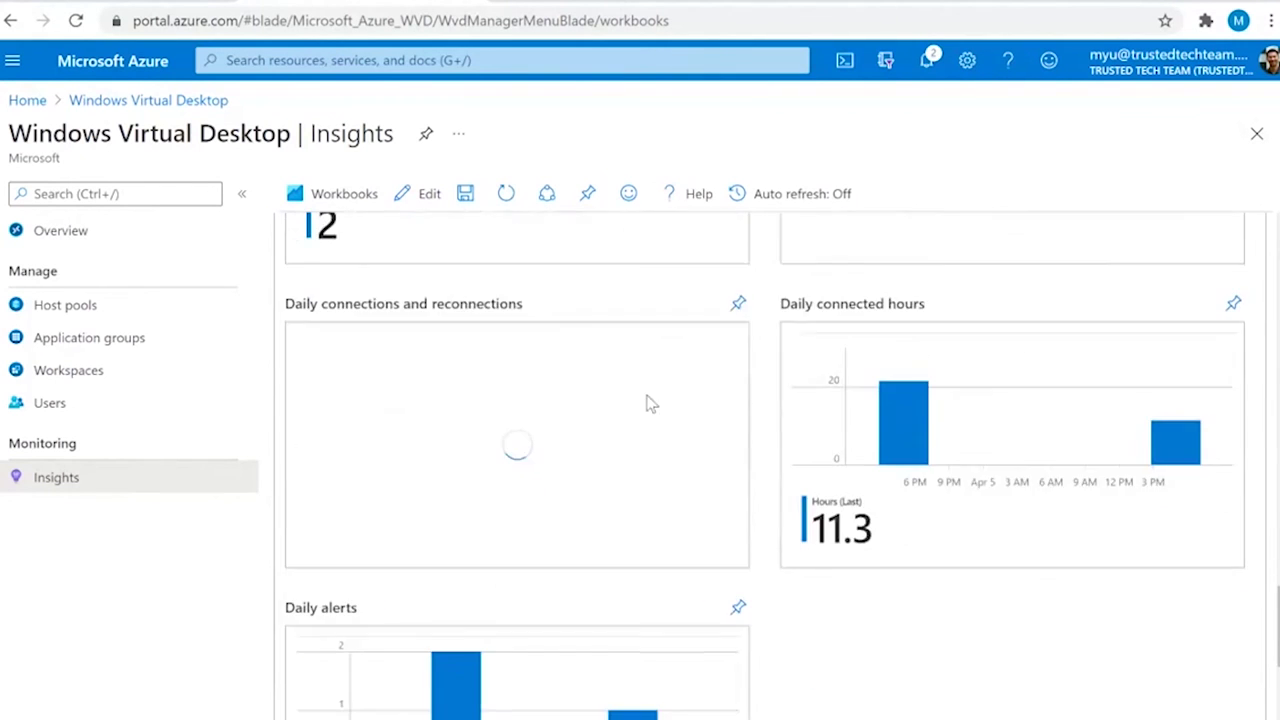
pyautogui.scroll(20, 753, 482)
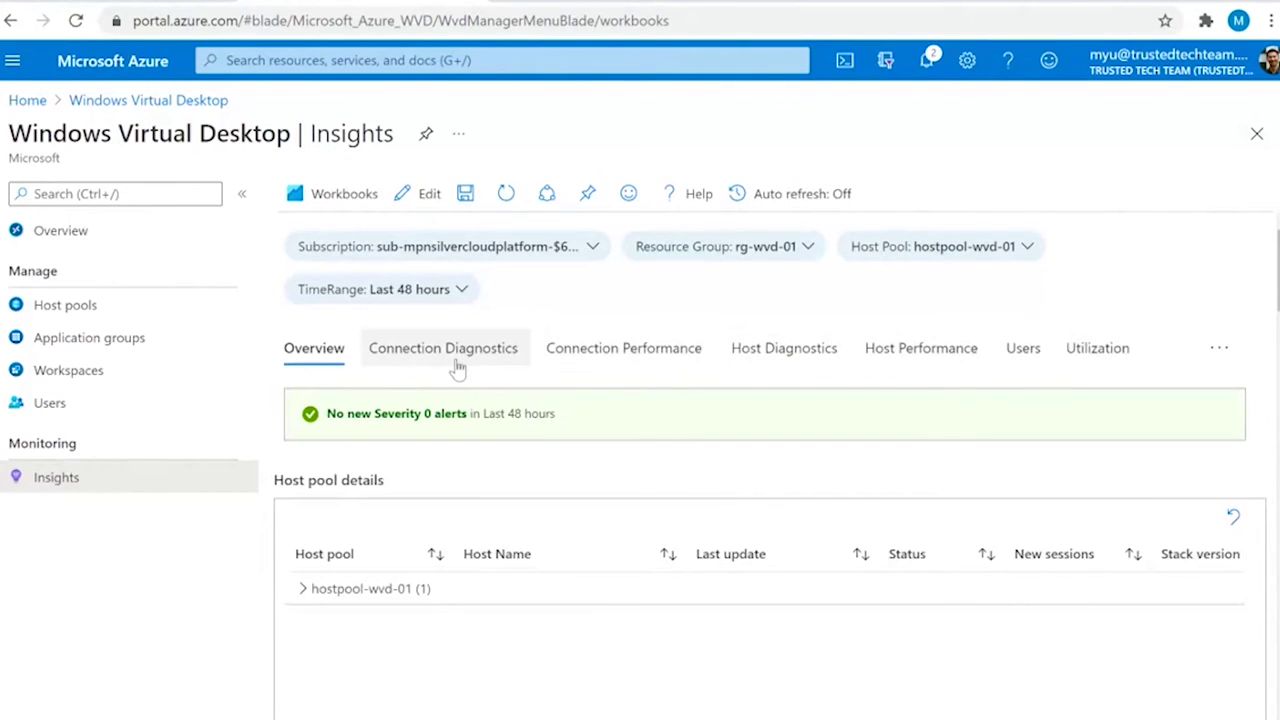
# Select the hostpool-wvd-01 row and view its details in the Insights overview.
pyautogui.scroll(-2, 590, 394)
pyautogui.click(593, 398)
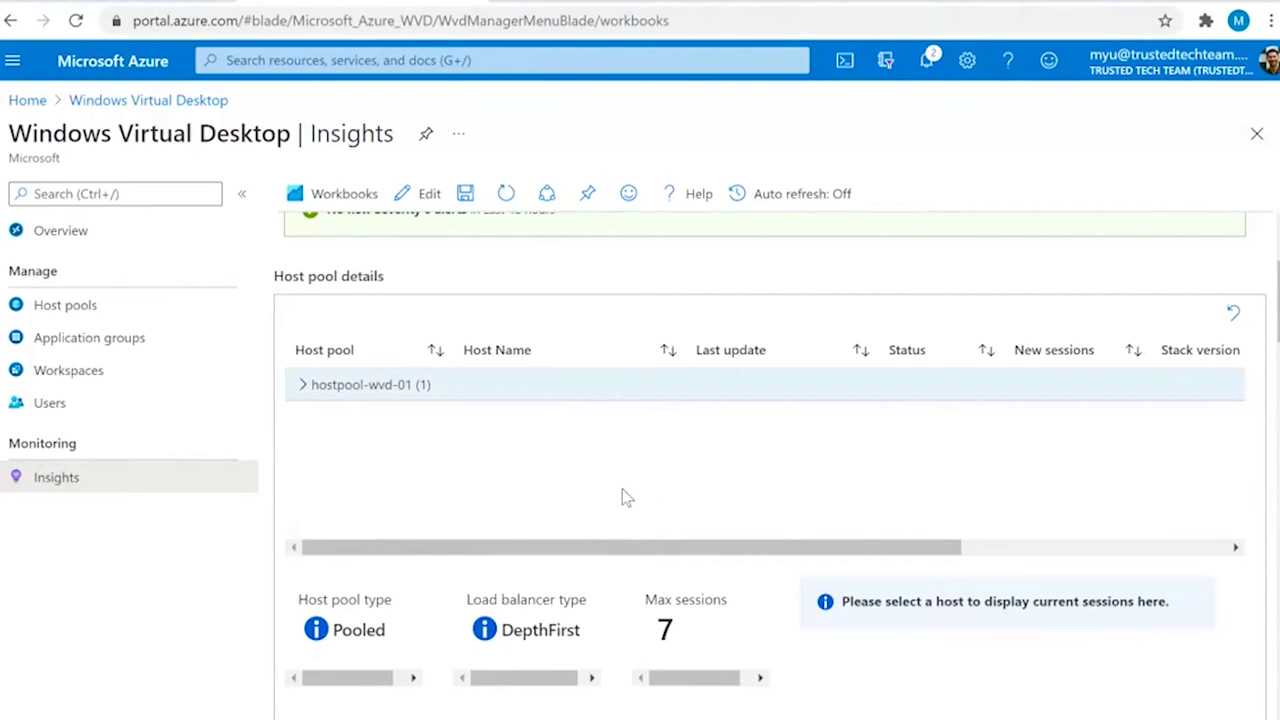
pyautogui.scroll(2, 618, 480)
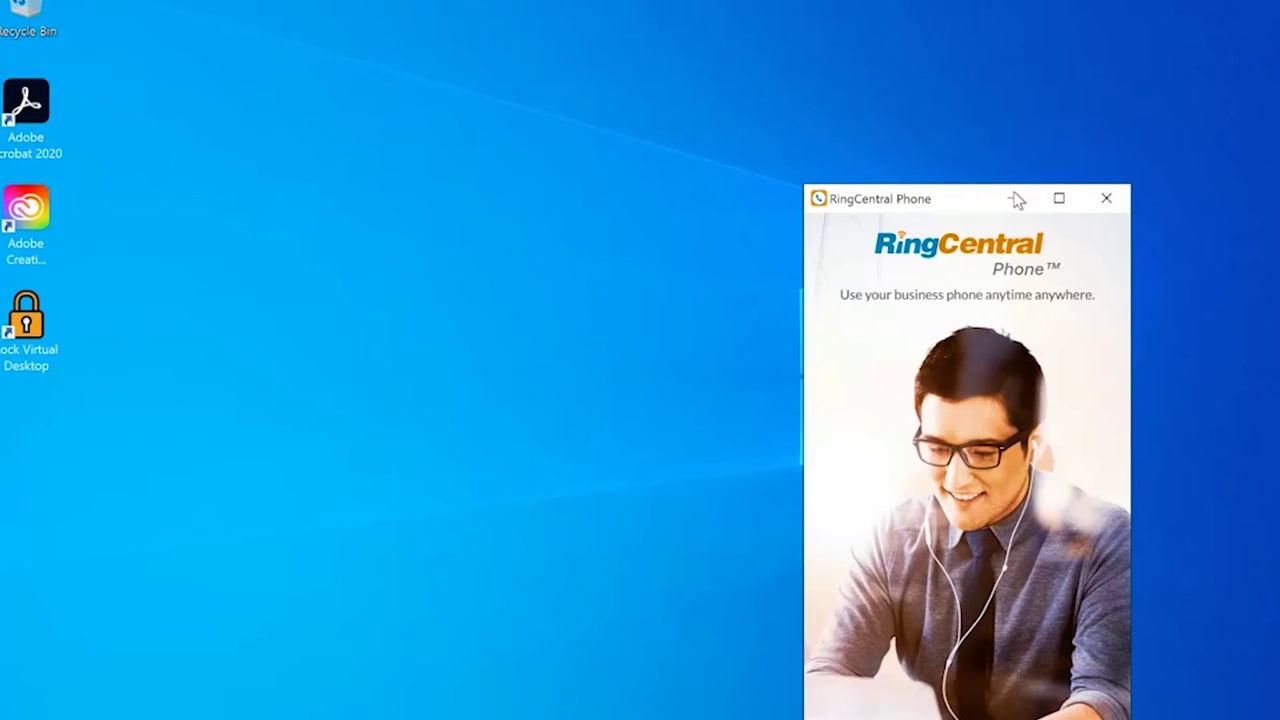
# Minimize the RingCentral Phone window in the virtual desktop session.
pyautogui.click(1014, 200)
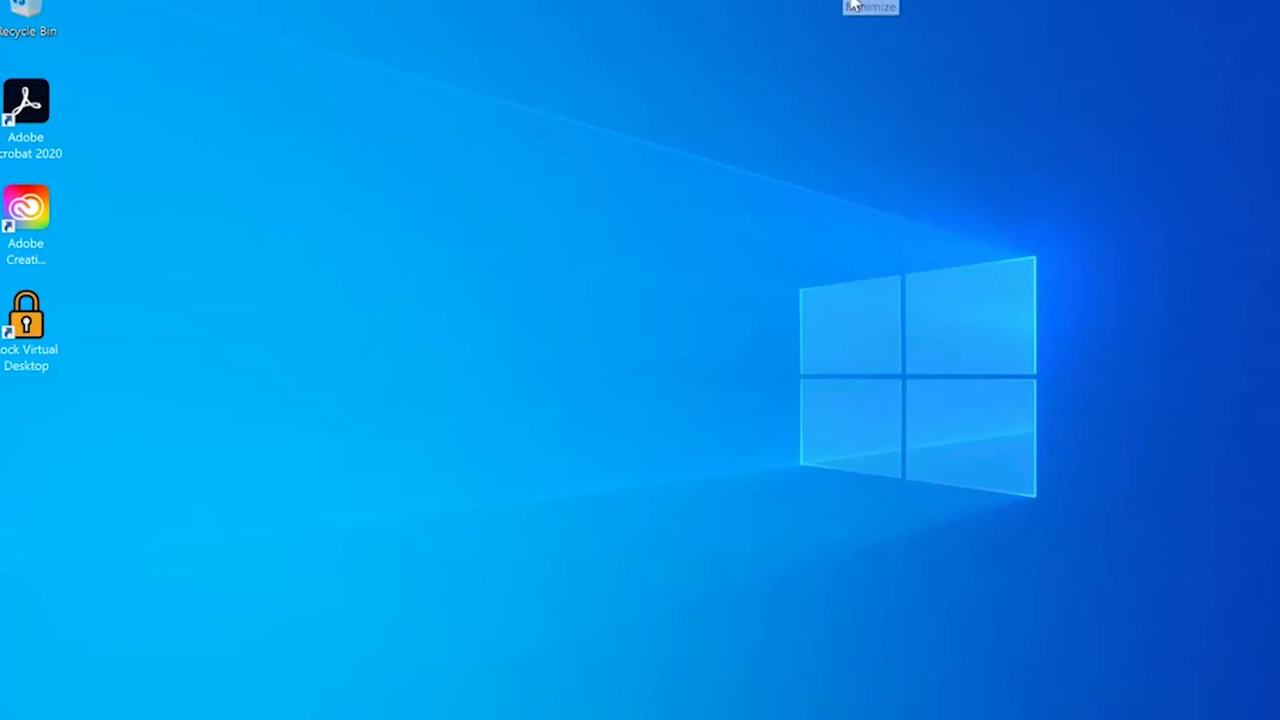